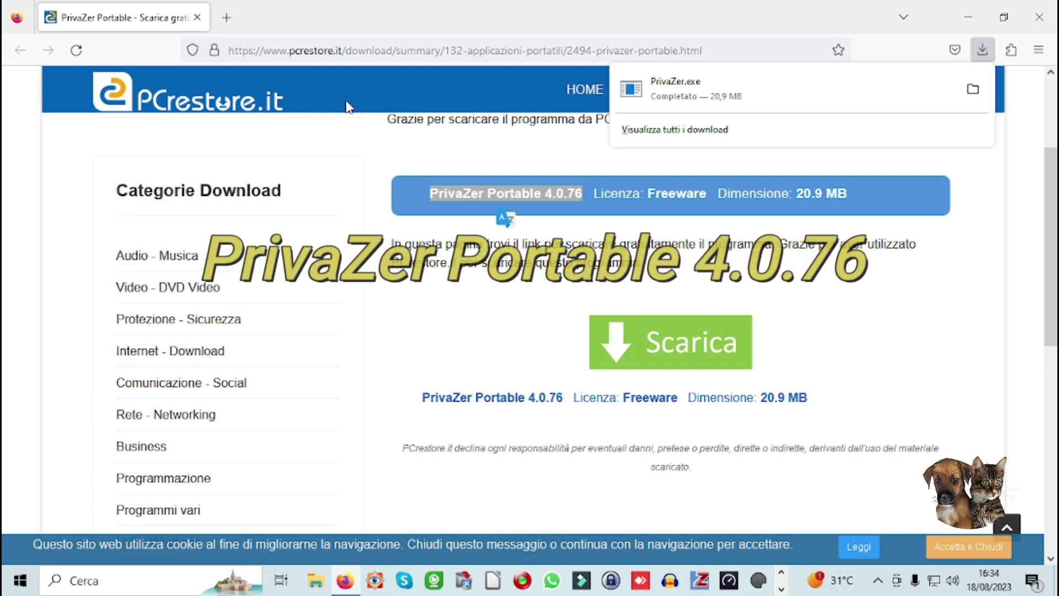
Close the PrivaZer Portable download page and check the Download folder for the downloaded PrivaZer file.
scroll(349, 107, up, 3)
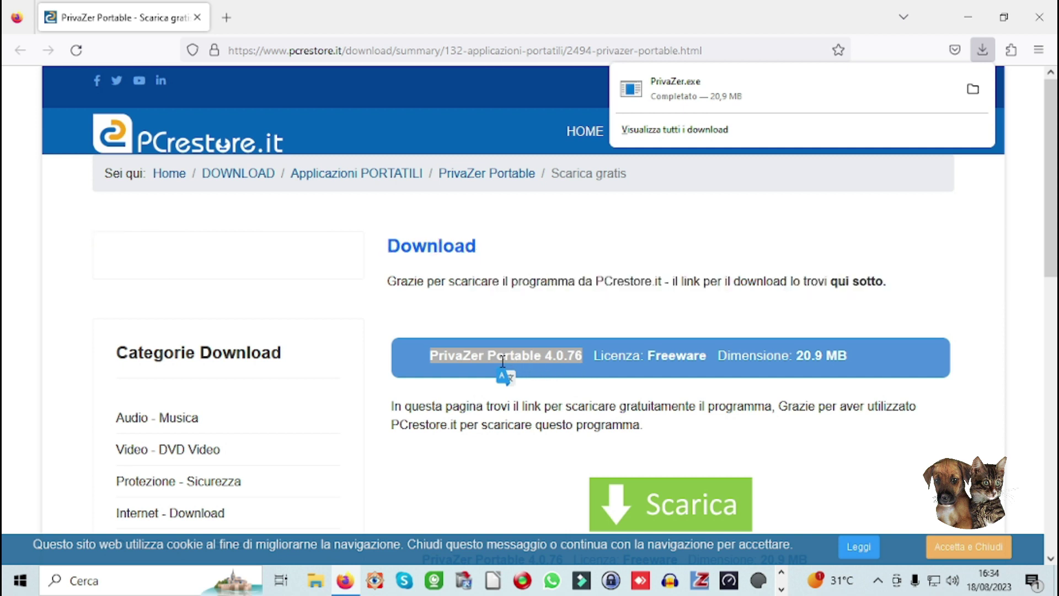
click(409, 360)
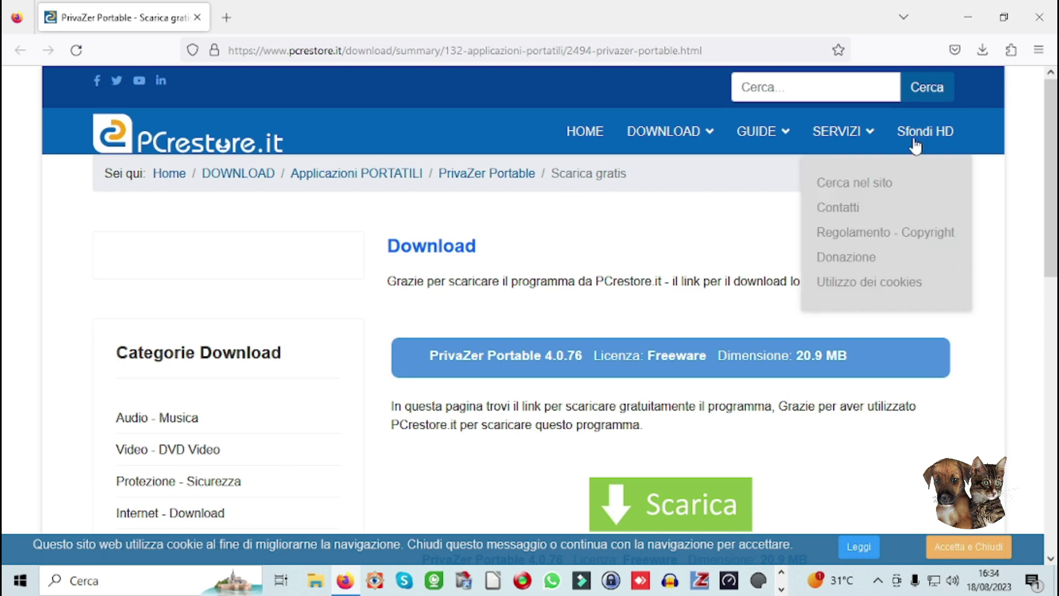
click(1033, 25)
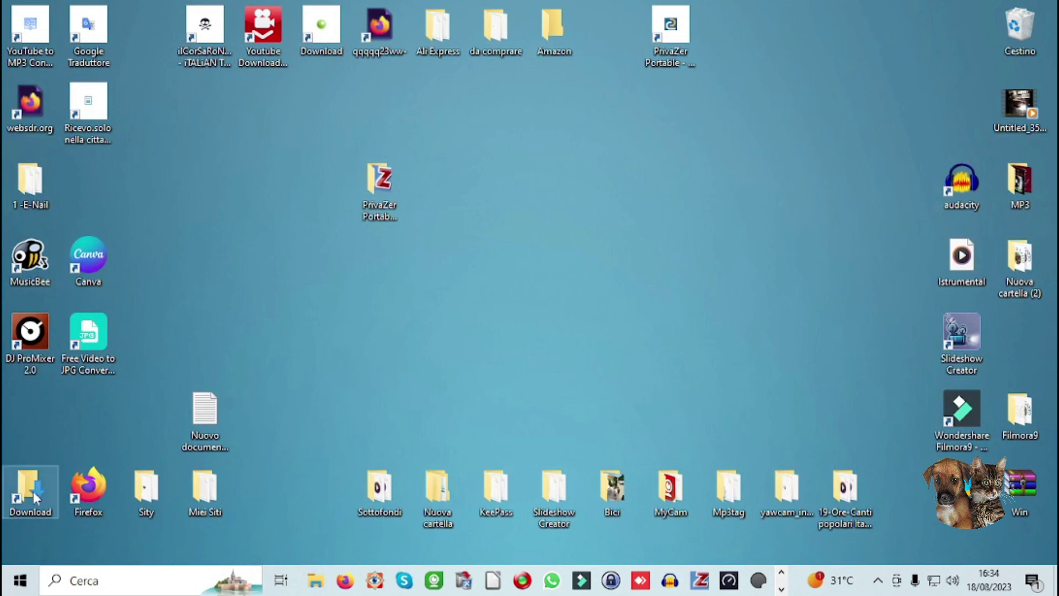
double_click(26, 501)
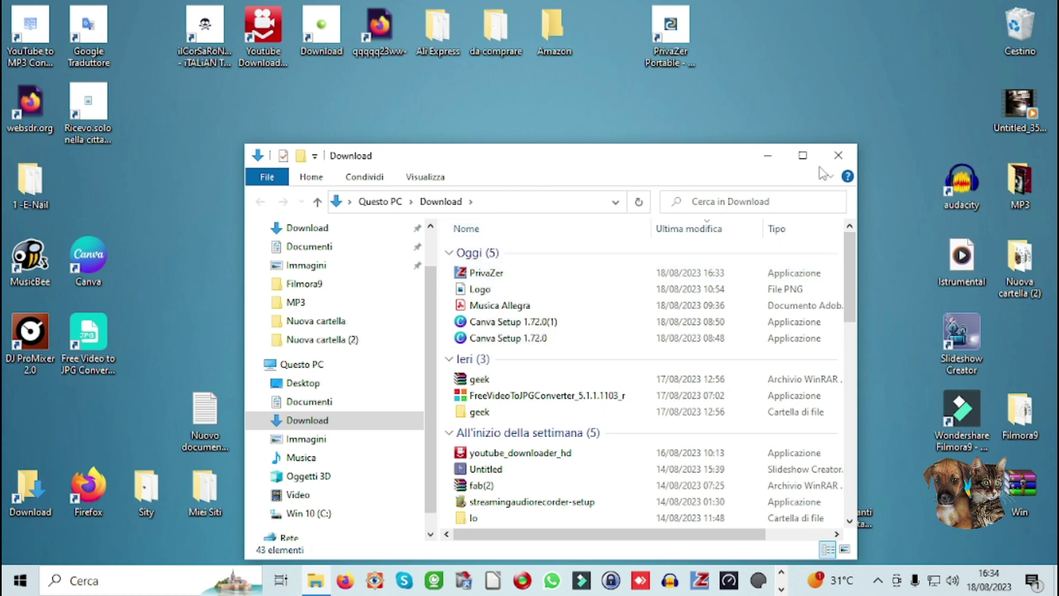
click(838, 157)
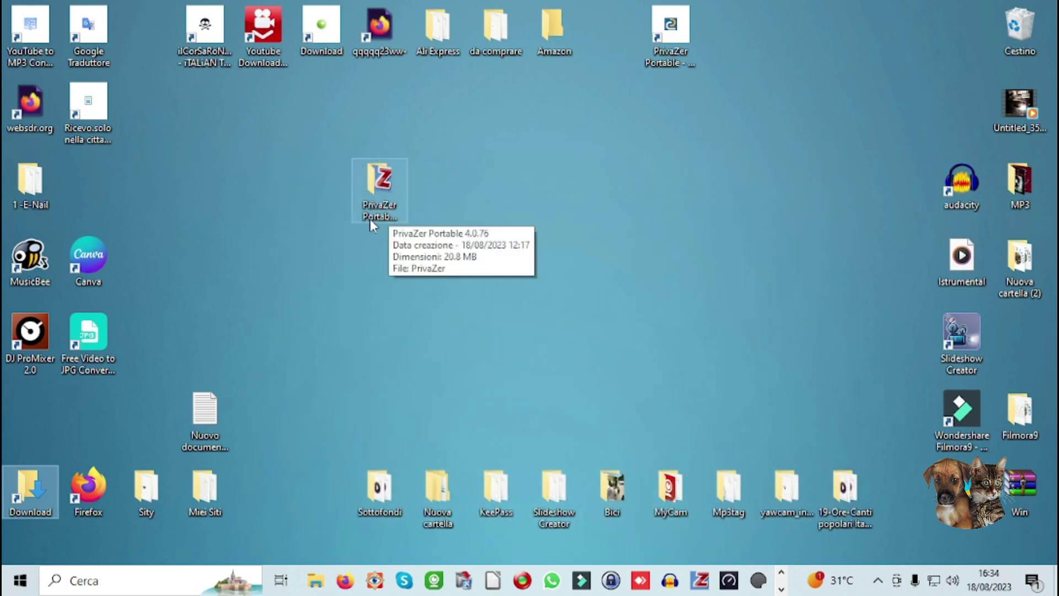
Open the PrivaZer Portable 4.0.76 folder on the desktop and launch the PrivaZer application in it.
click(383, 188)
double_click(383, 188)
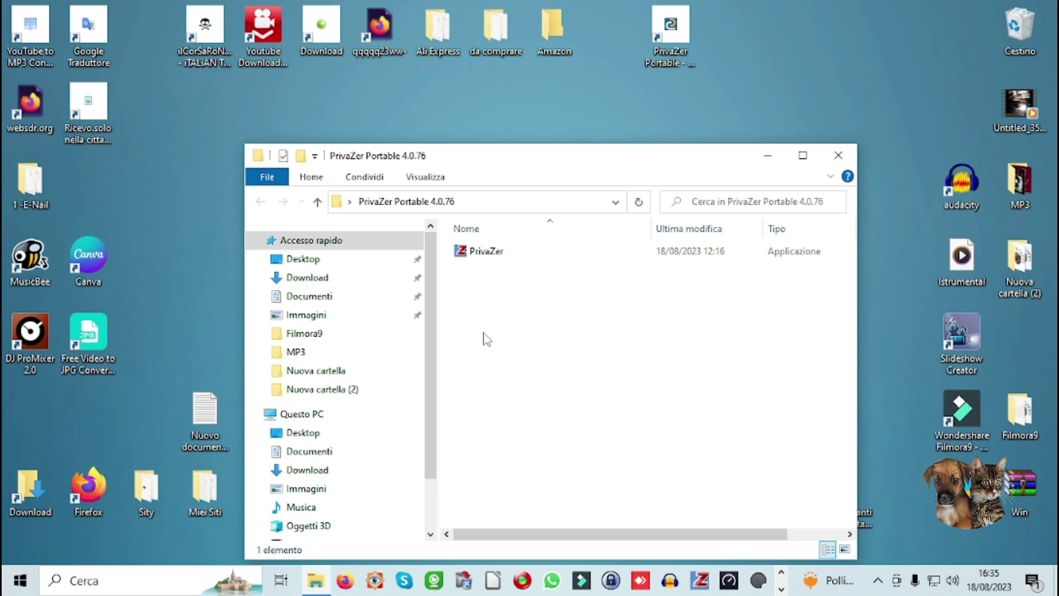
double_click(477, 253)
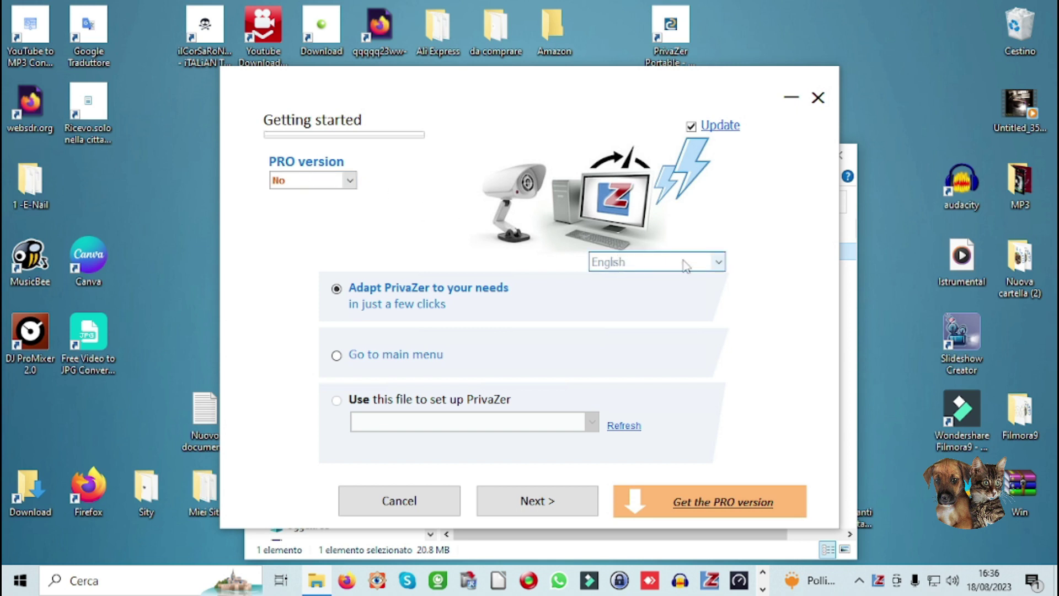
Change the PrivaZer interface language to Italiano, accept closing the program, and launch it again.
click(719, 263)
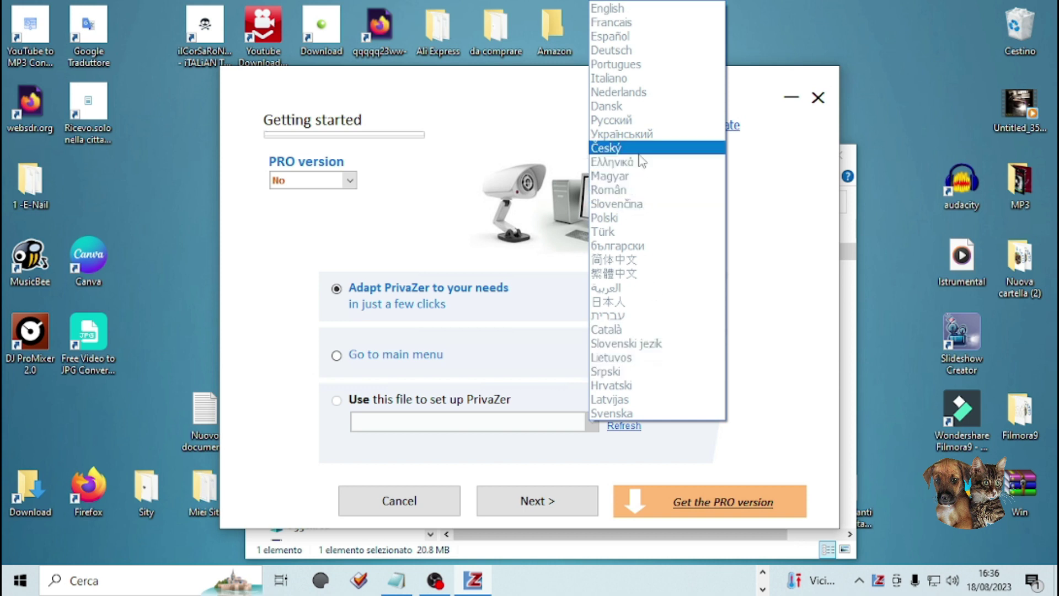
click(643, 81)
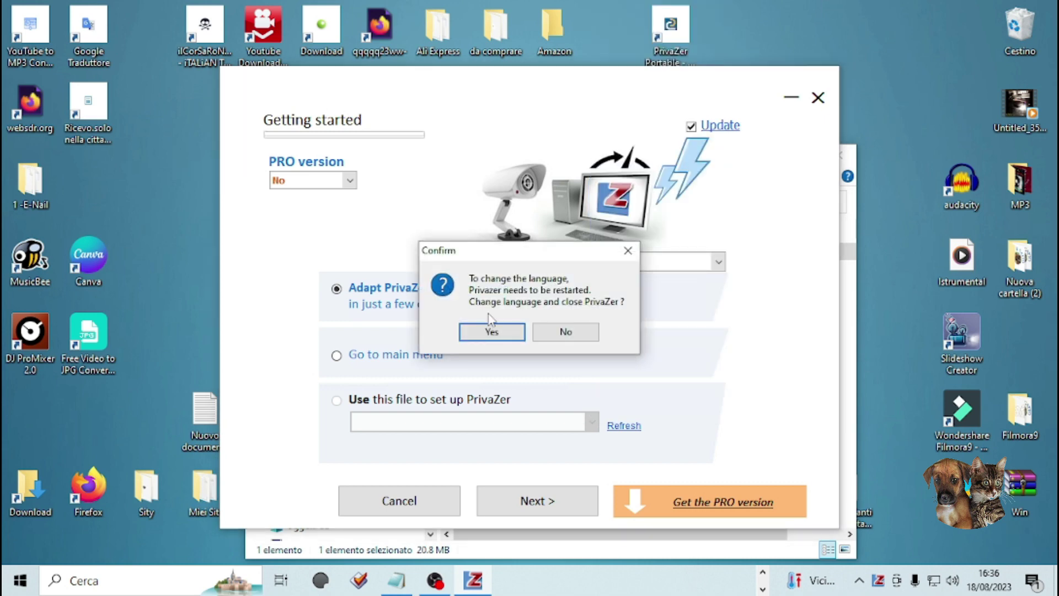
click(489, 333)
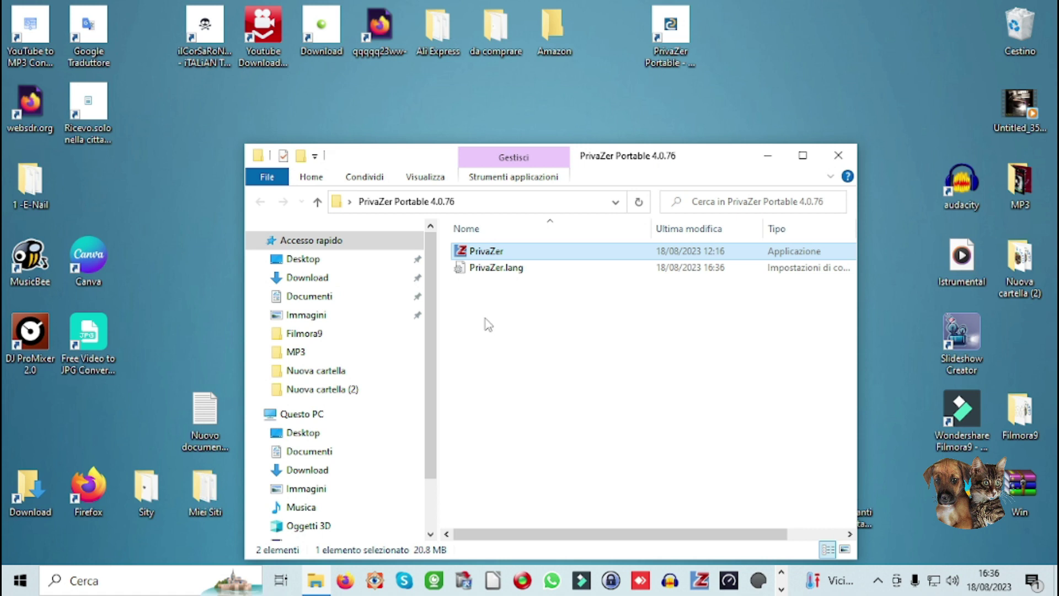
double_click(478, 253)
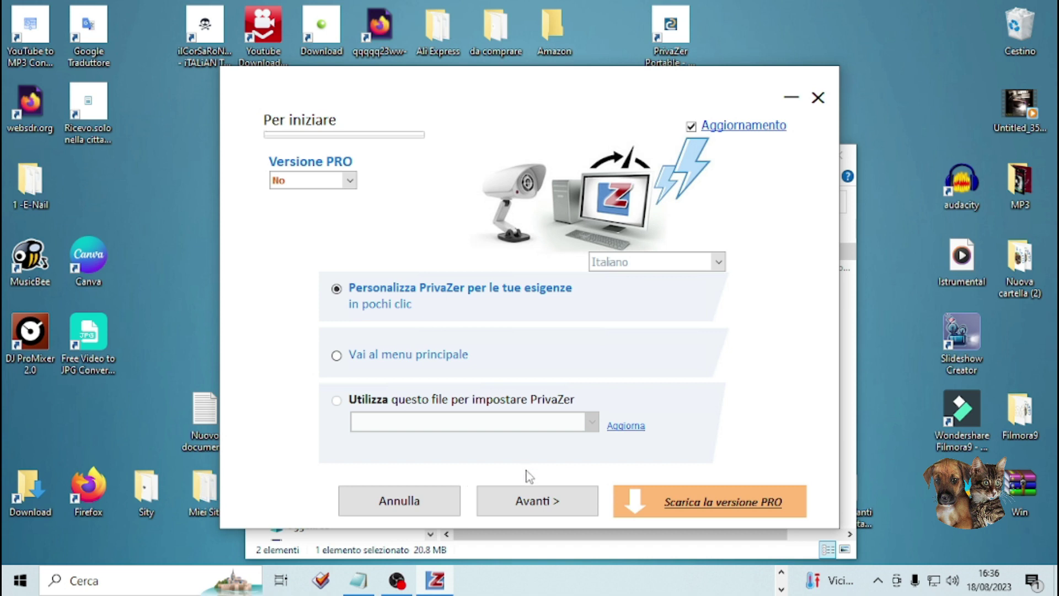
Start the setup with "Personalizza PrivaZer per le tue esigenze" and keep "Utente base" as the user type.
click(521, 511)
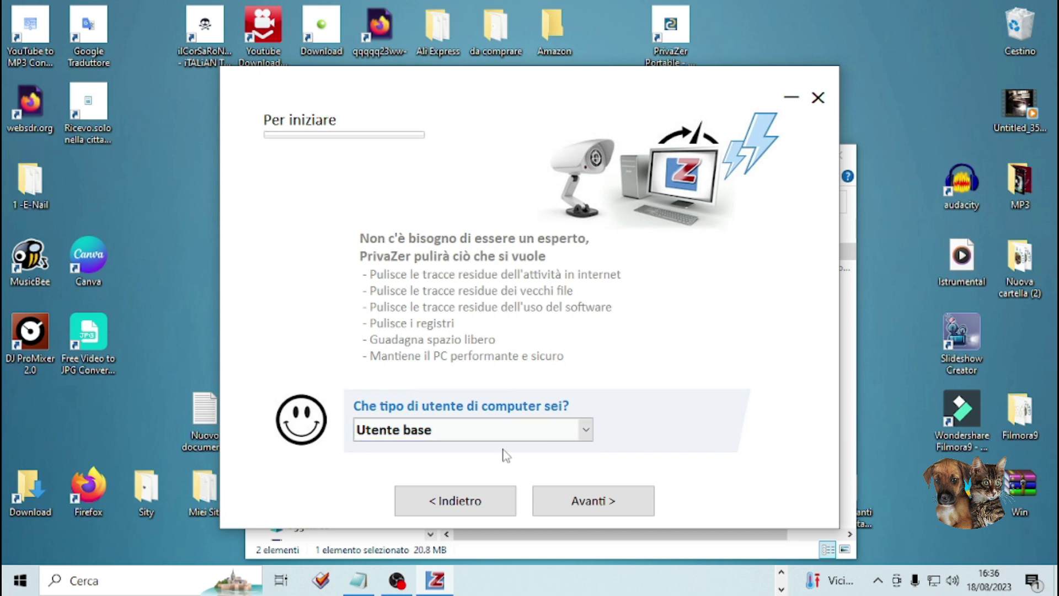
click(588, 433)
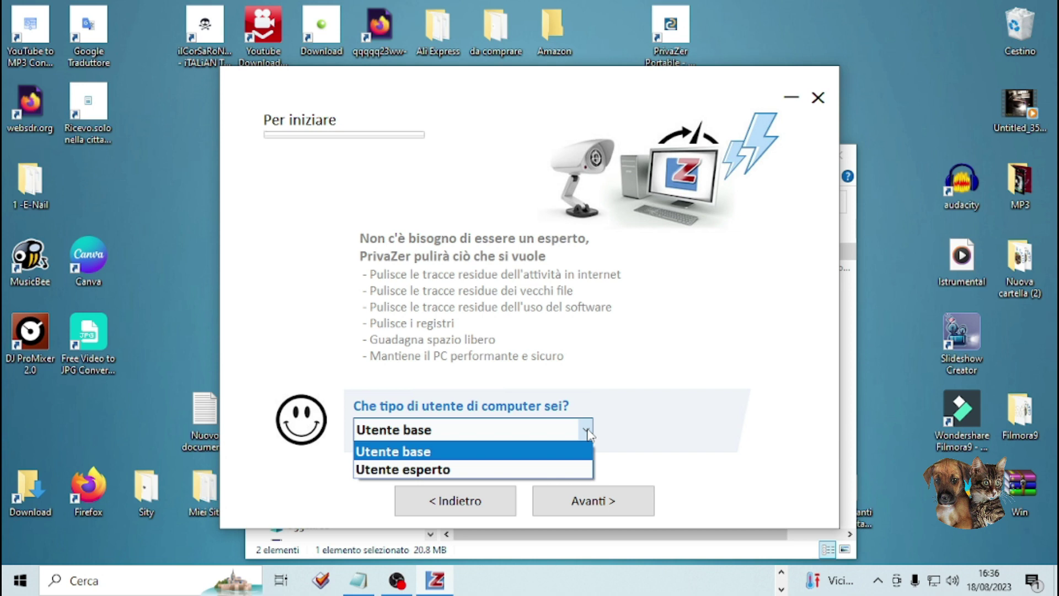
click(588, 432)
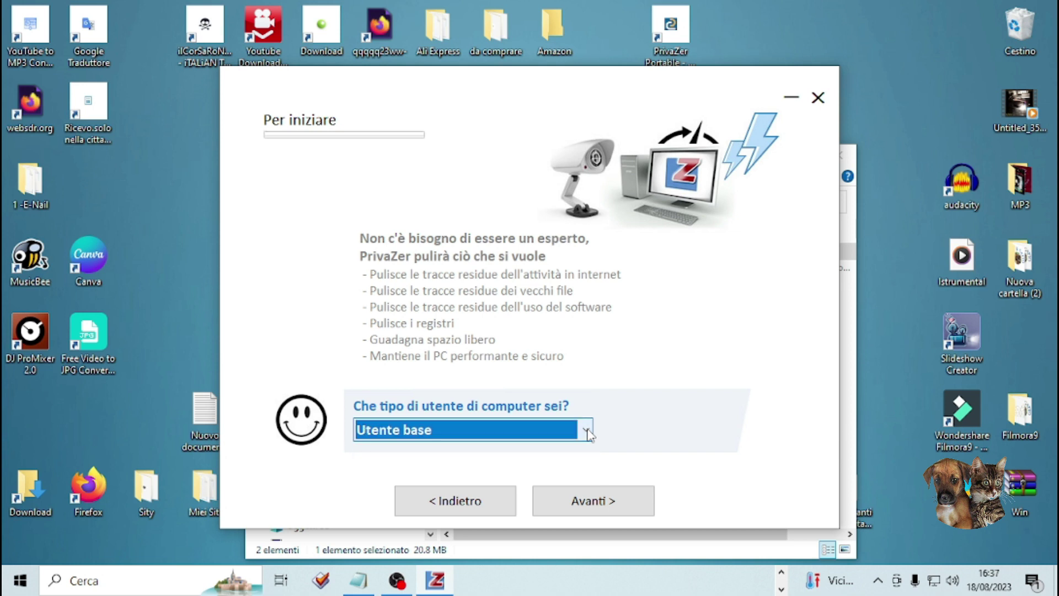
click(601, 502)
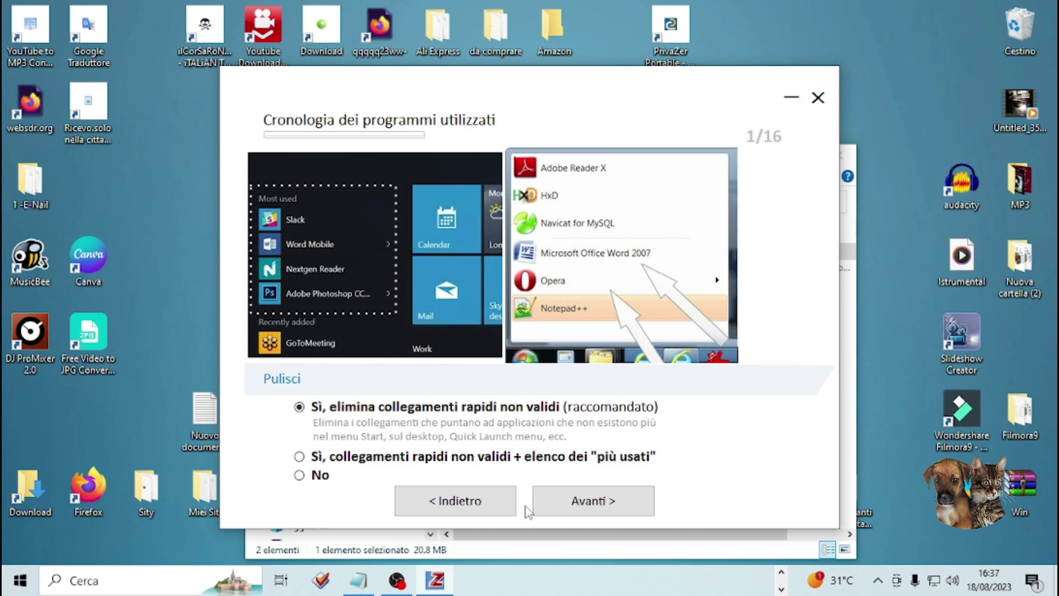
Accept removing invalid shortcuts and emptying the Recycle Bin at every cleanup, and keep Office history cleaning set to No.
click(577, 514)
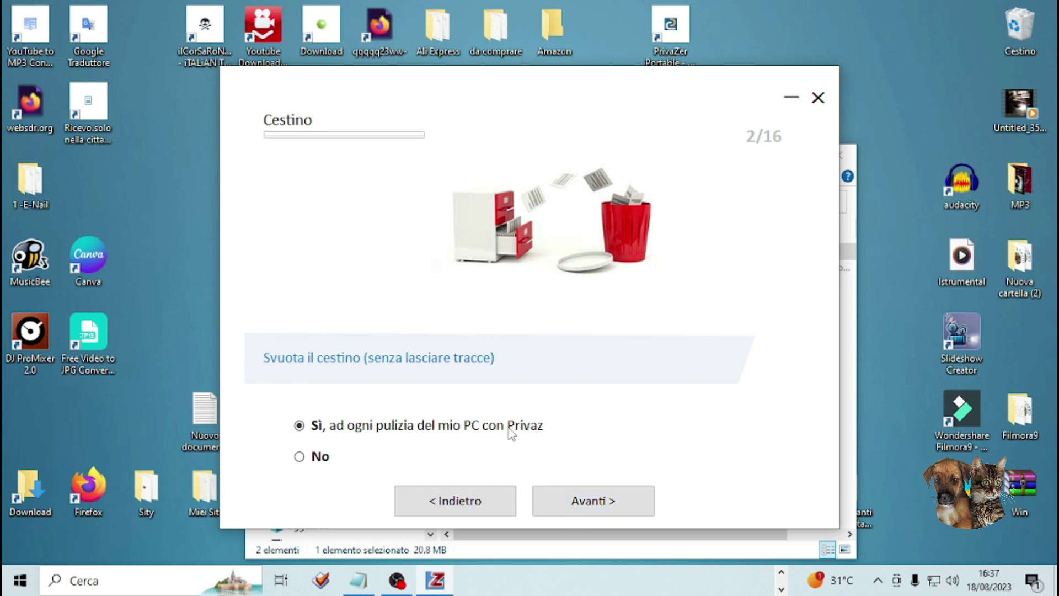
click(602, 509)
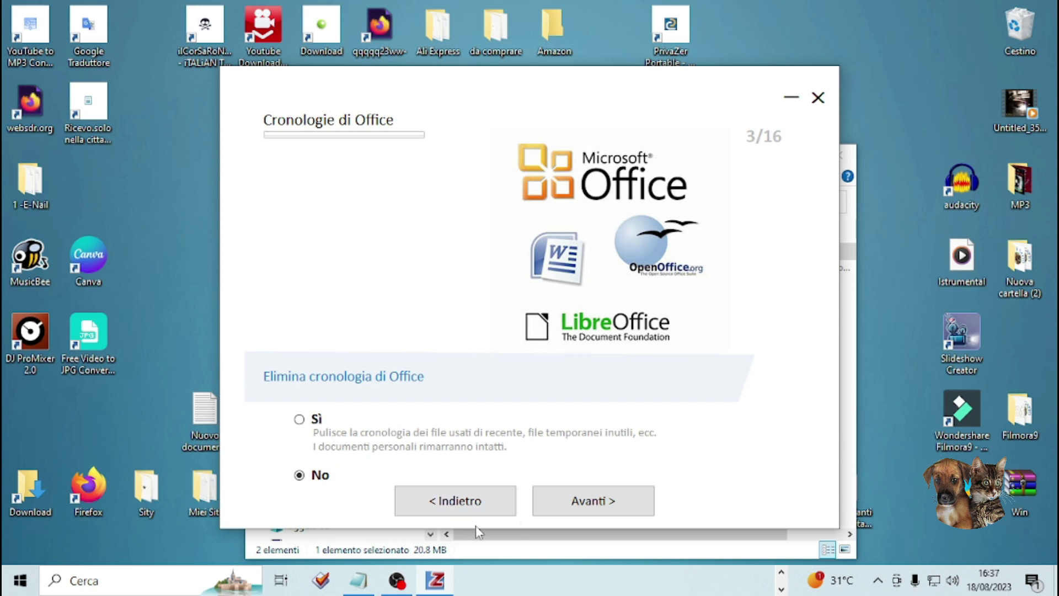
click(604, 508)
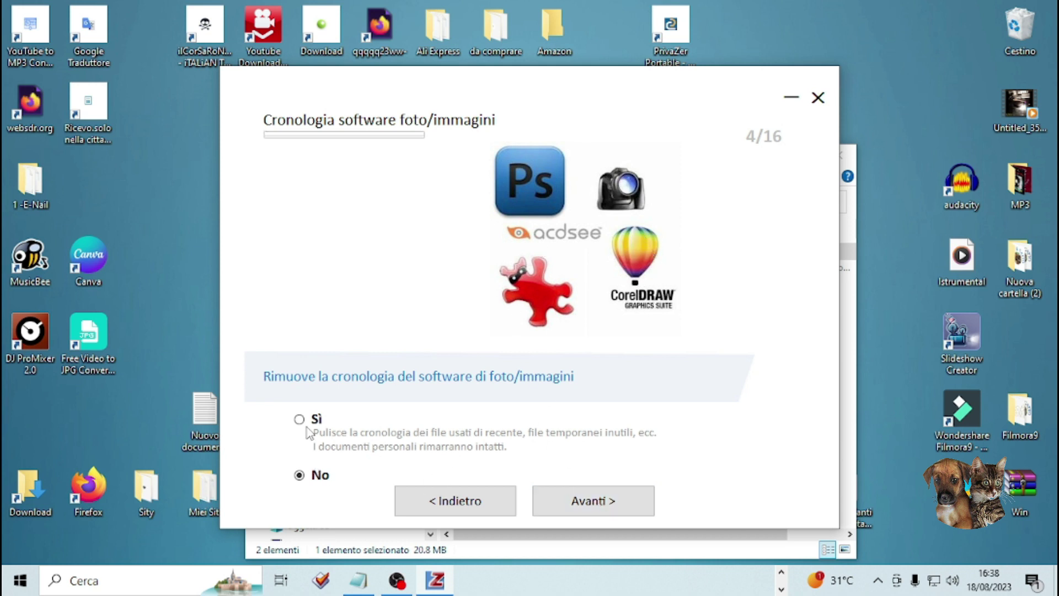
Keep photo software history cleaning at No, and accept Sì for clearing Windows Explorer's recent items list and thumbnail cache.
click(606, 511)
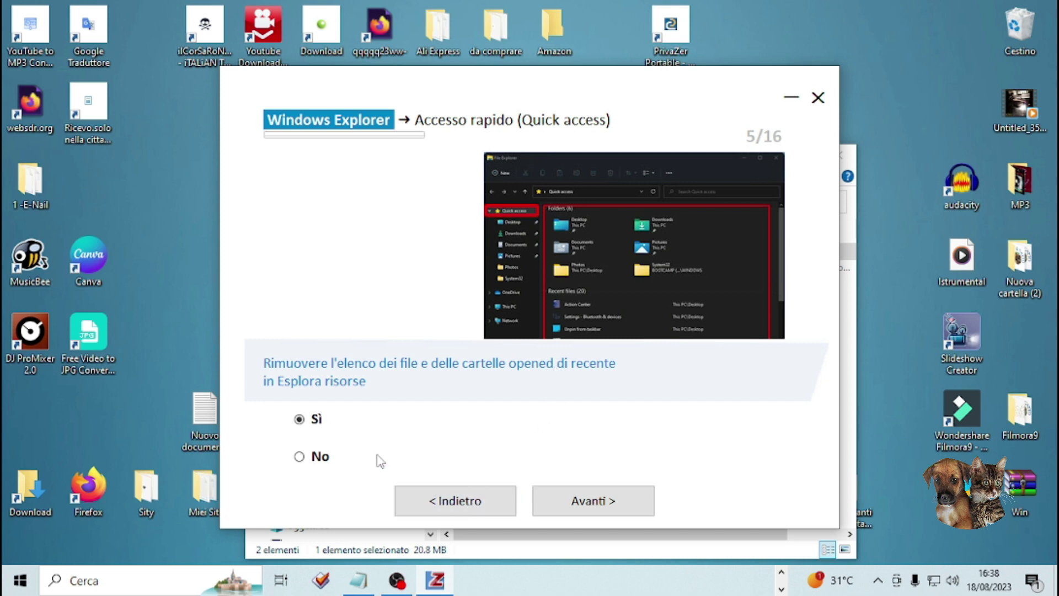
click(593, 503)
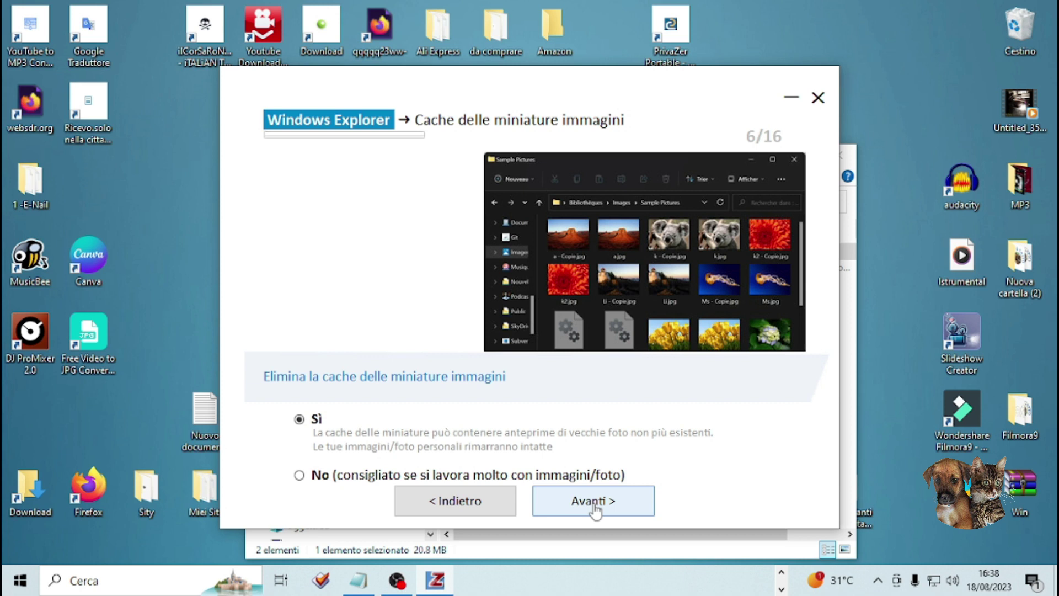
click(595, 511)
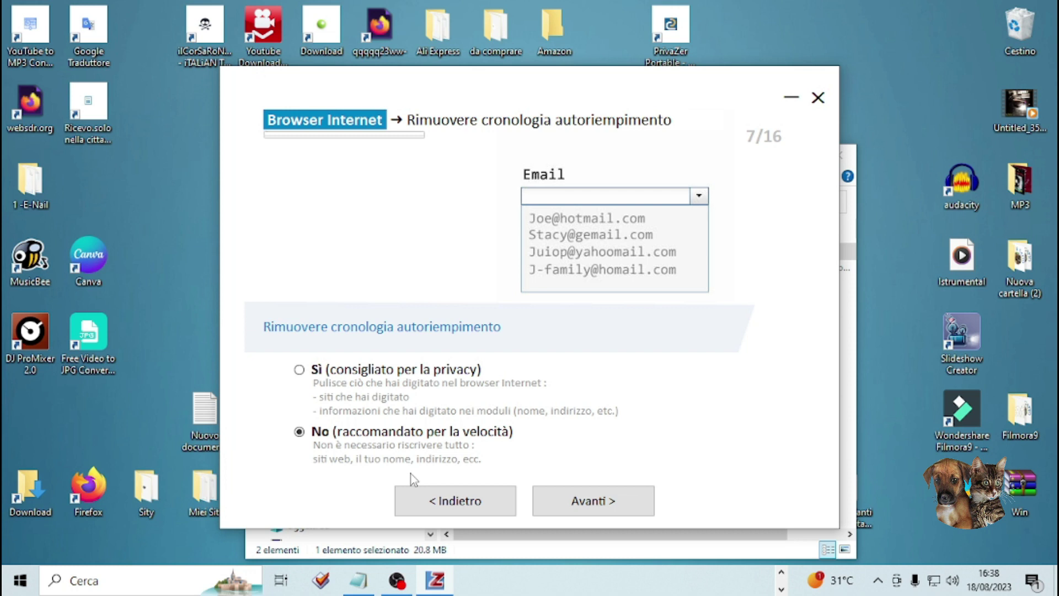
For browsers, keep No for autofill history and site thumbnails, Sì for last-session removal, and automatic smart cookie selection.
click(607, 510)
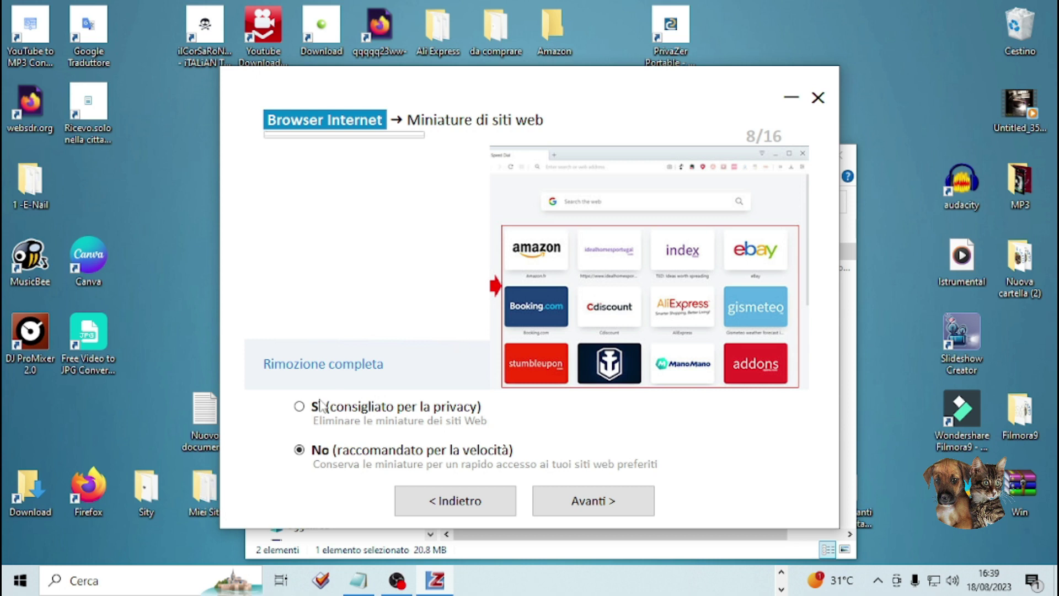
click(589, 502)
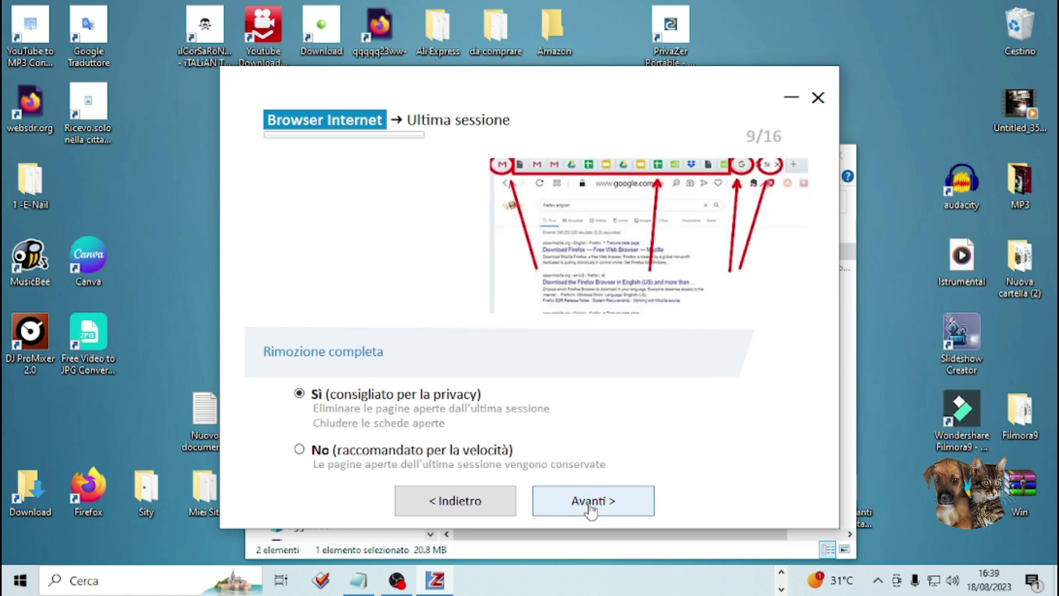
click(590, 502)
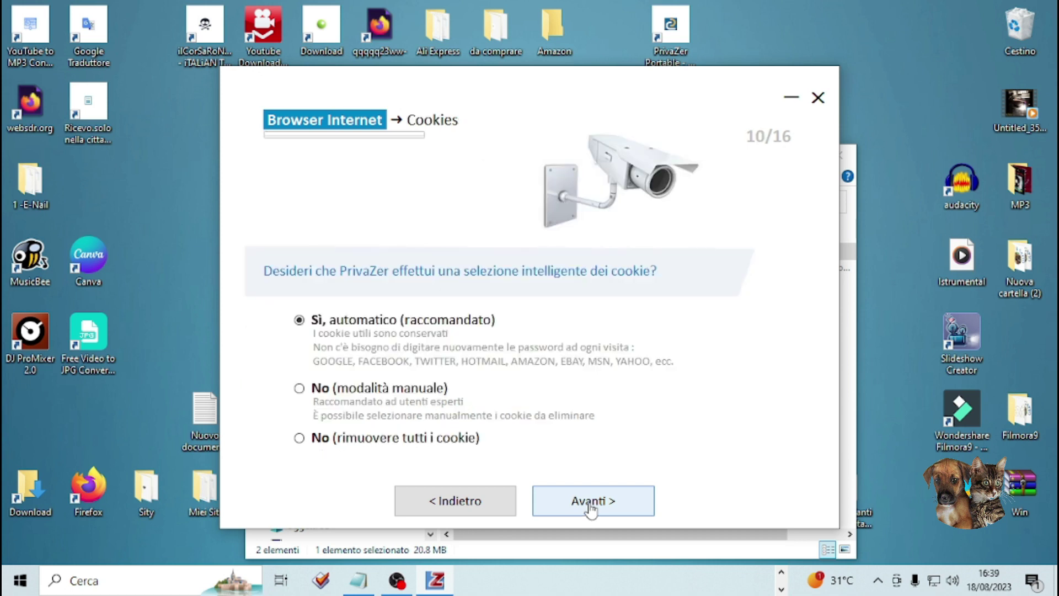
click(590, 502)
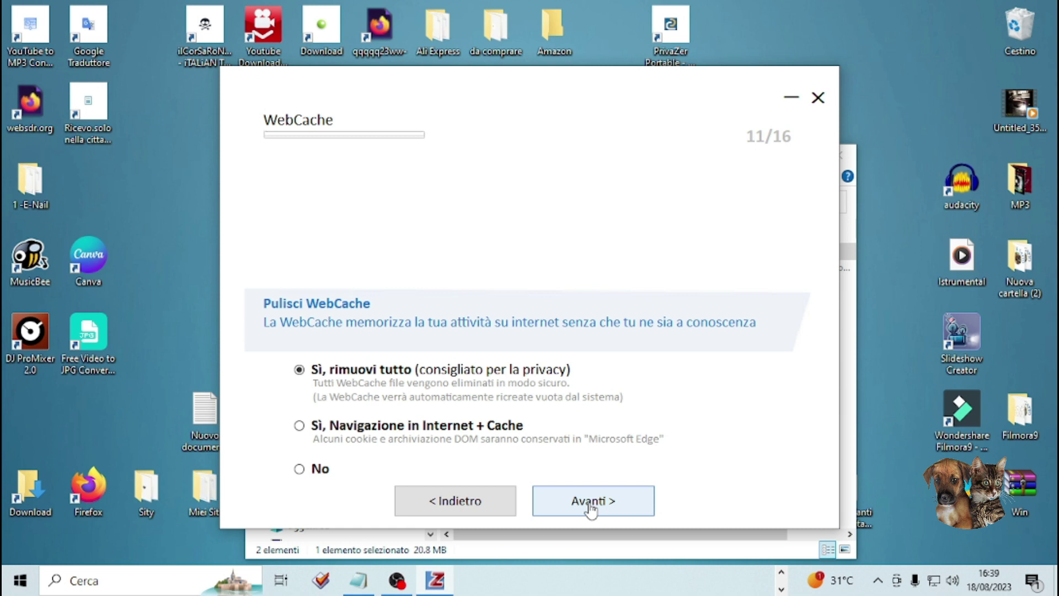
Accept full WebCache removal and ShellBags cleaning of deleted directories only, keeping Microsoft Games history removal set to No.
click(590, 503)
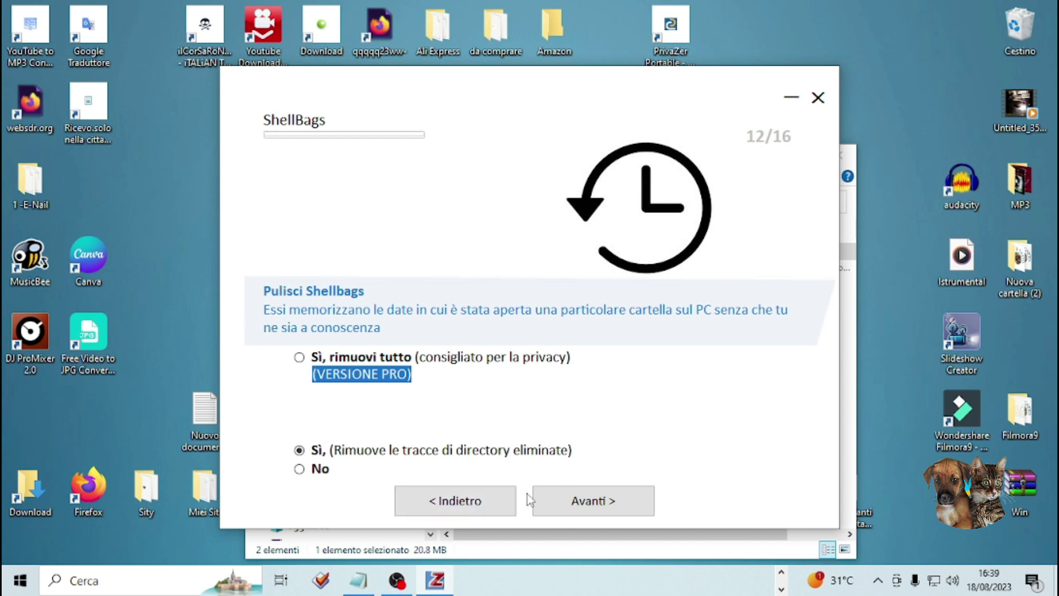
click(598, 518)
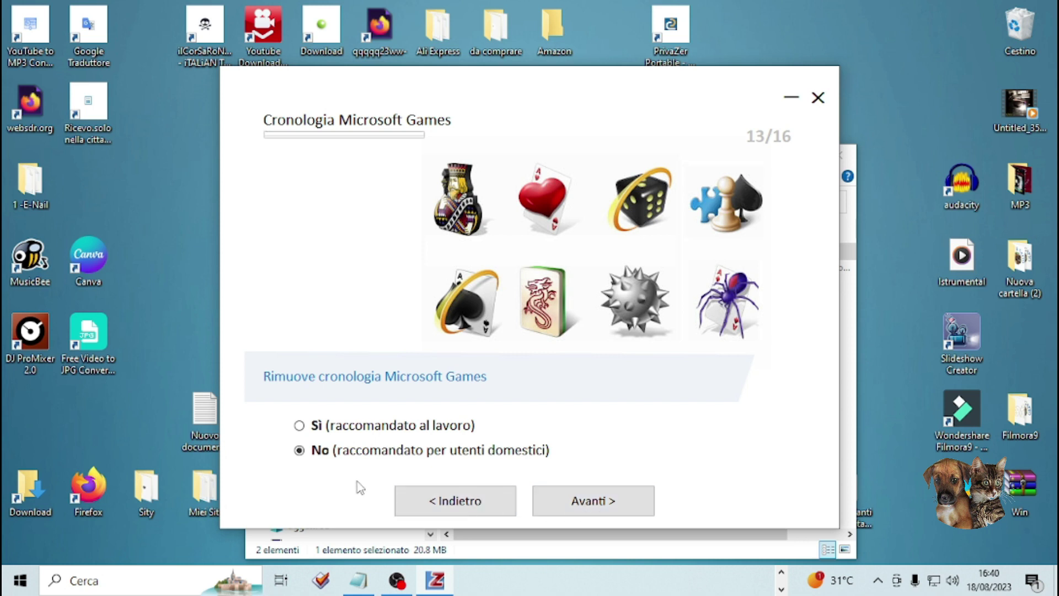
click(578, 506)
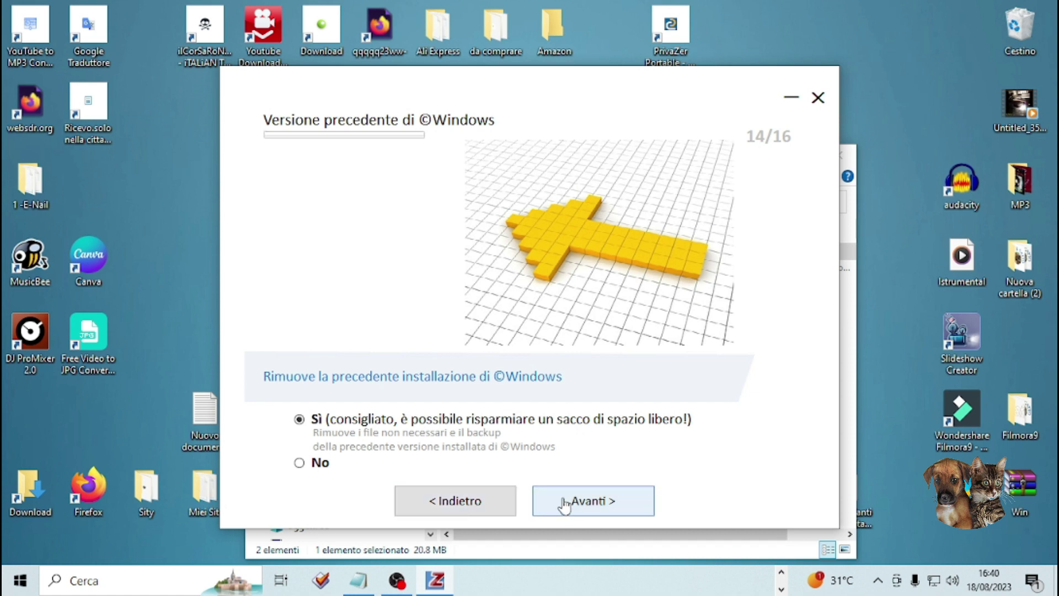
Accept Sì for removing the previous Windows installation, cleaning Windows Update and disabling PC hibernation.
click(564, 505)
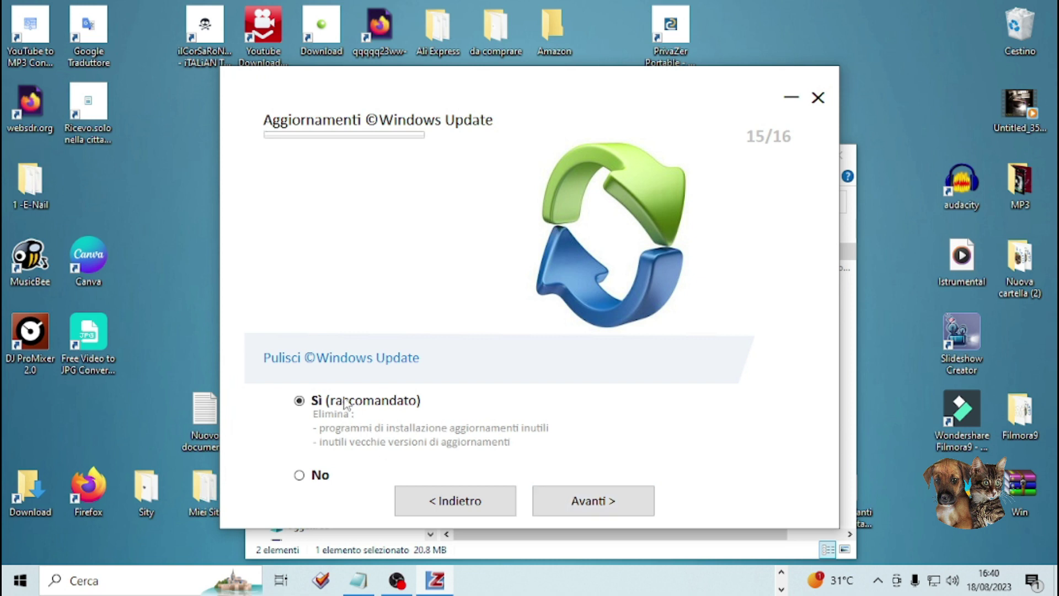
click(562, 512)
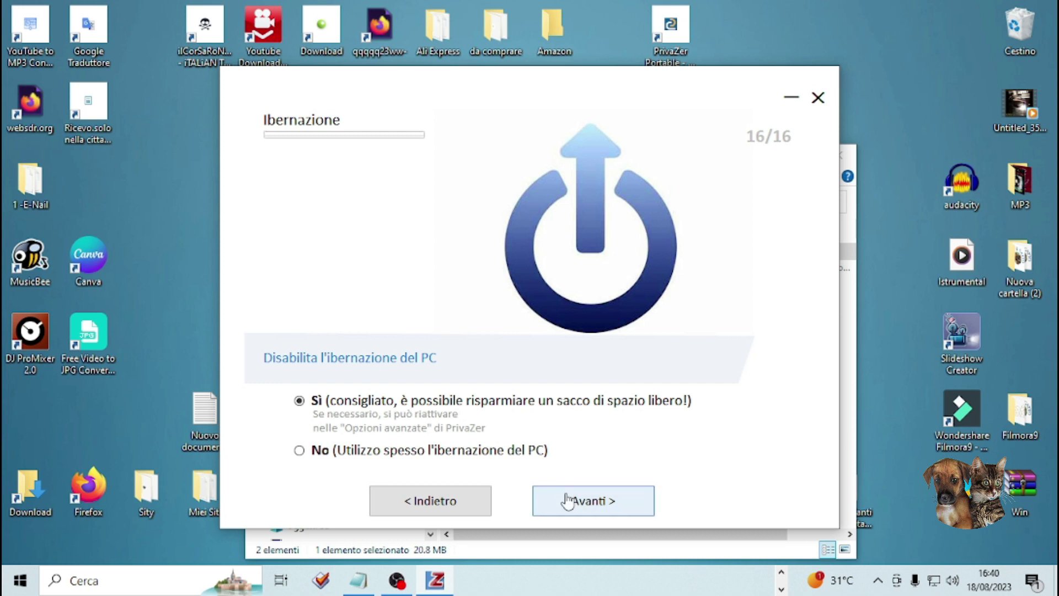
click(568, 506)
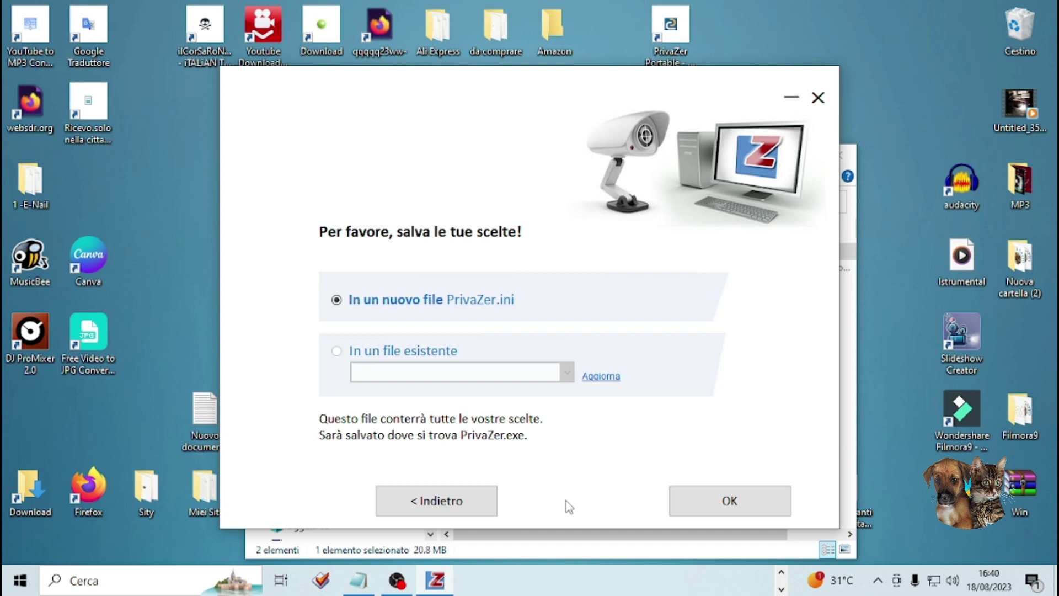
Save the choices in a new PrivaZer.ini file and proceed to the first analysis, dismissing the cookie notice.
click(709, 504)
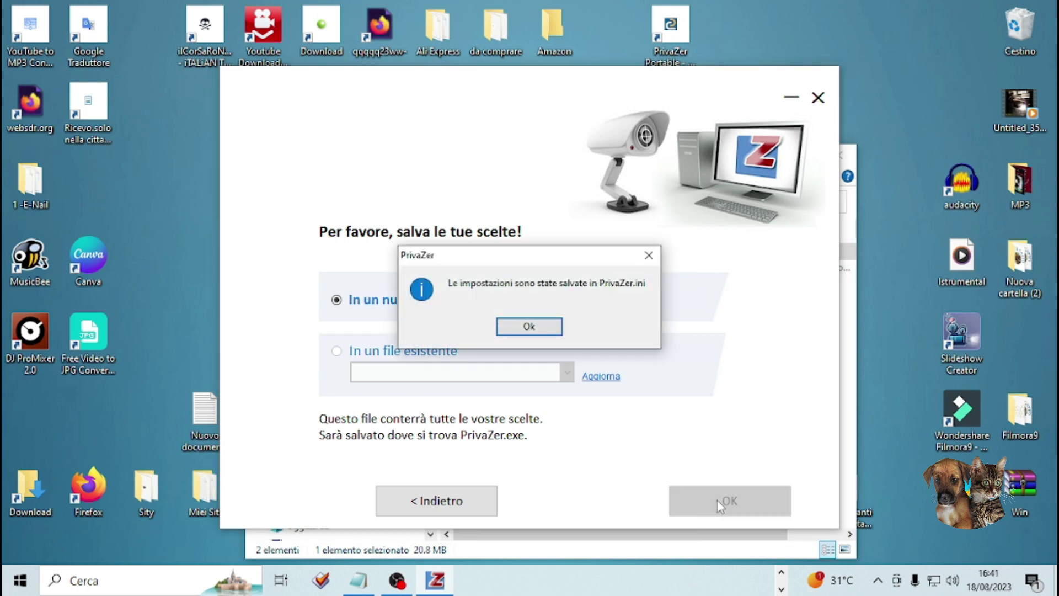
click(518, 329)
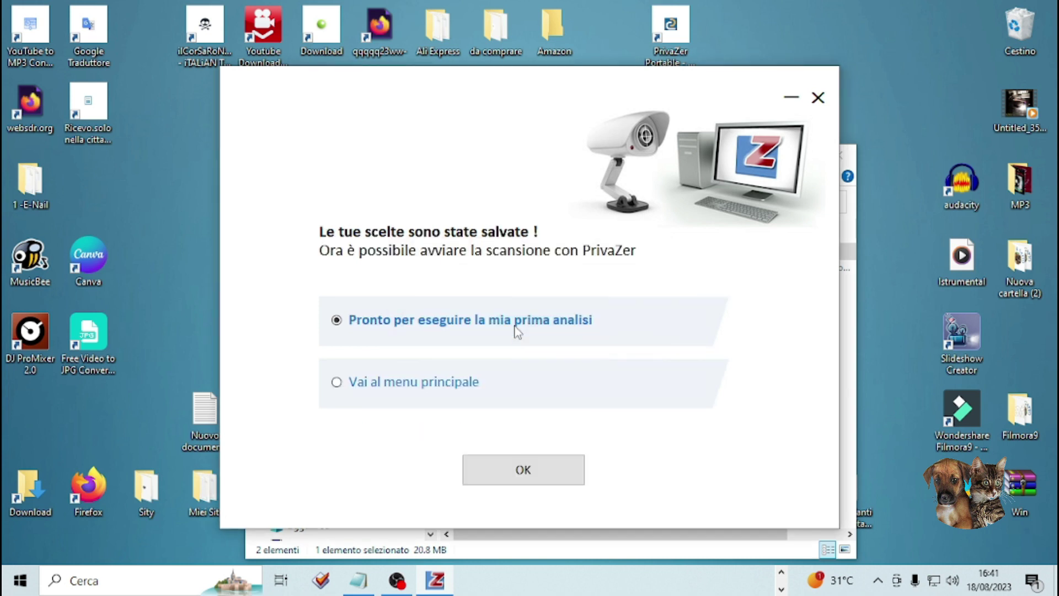
click(527, 477)
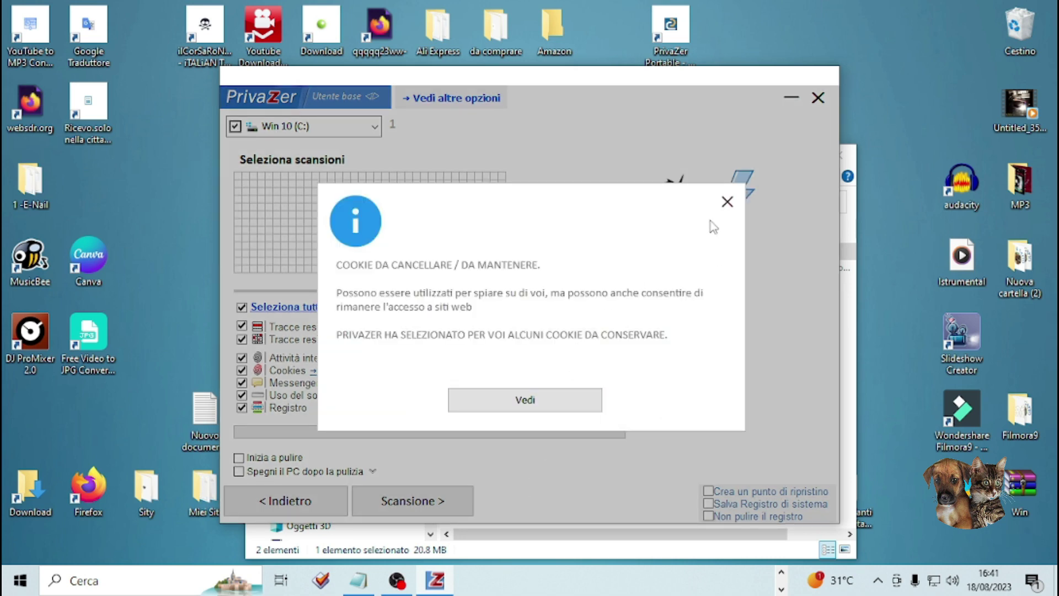
click(727, 202)
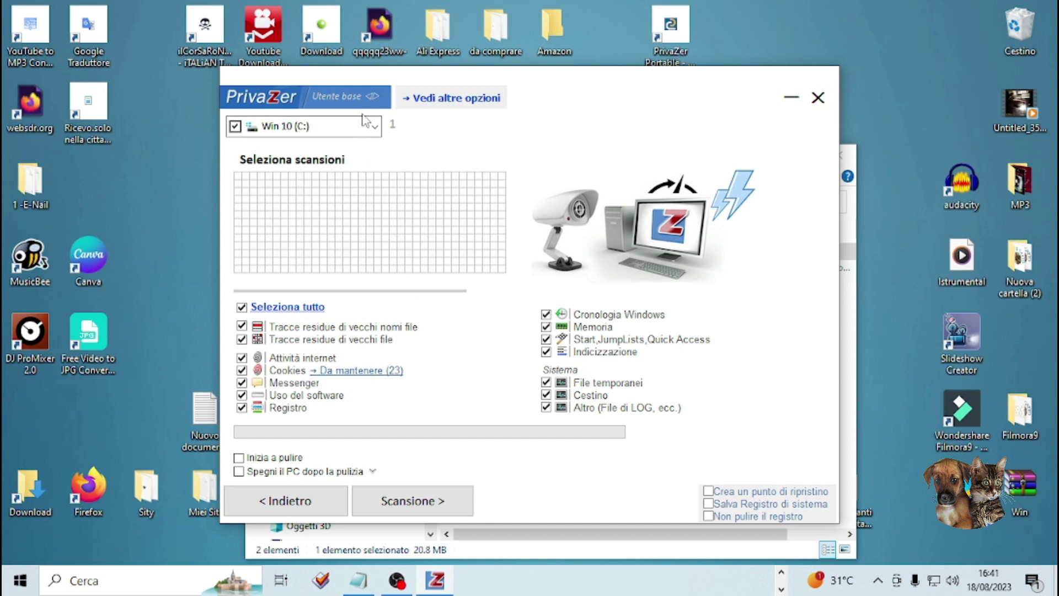
Check the selectable drives, keep Win 10 (C:) chosen, and show the additional scan options of the expert view.
click(376, 128)
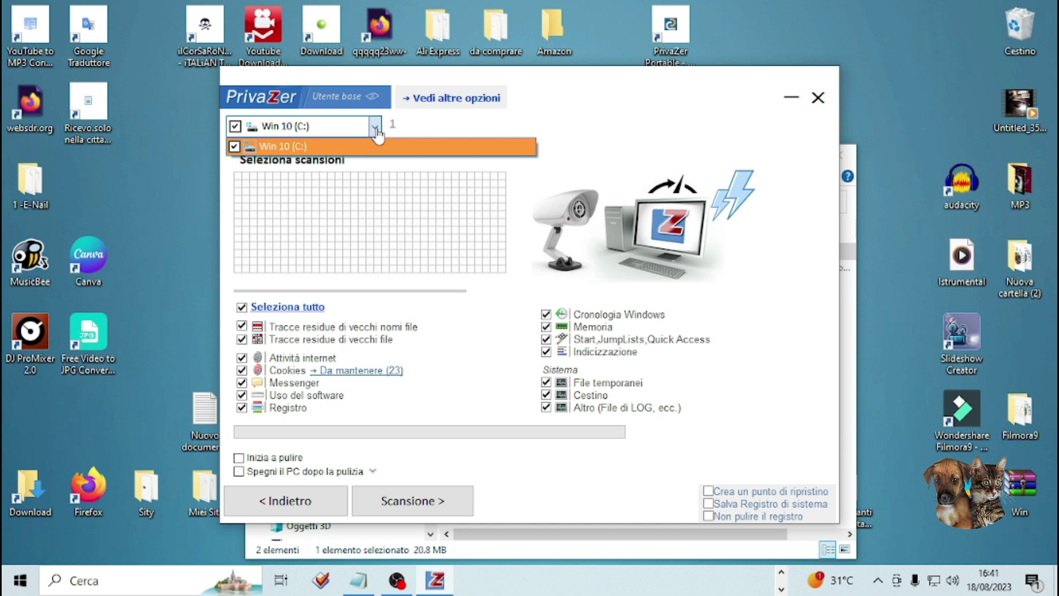
click(376, 129)
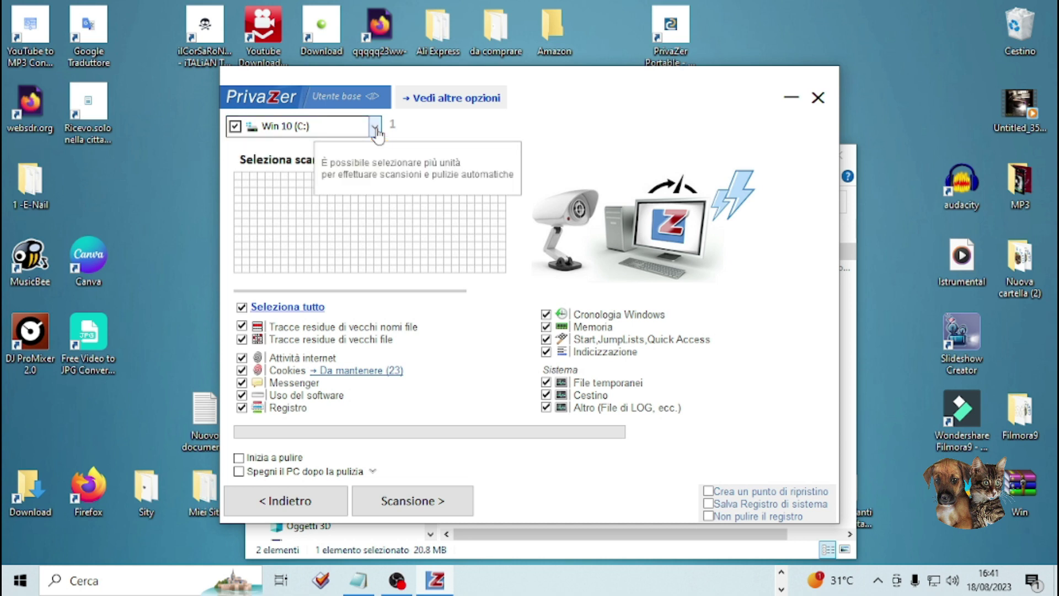
click(418, 99)
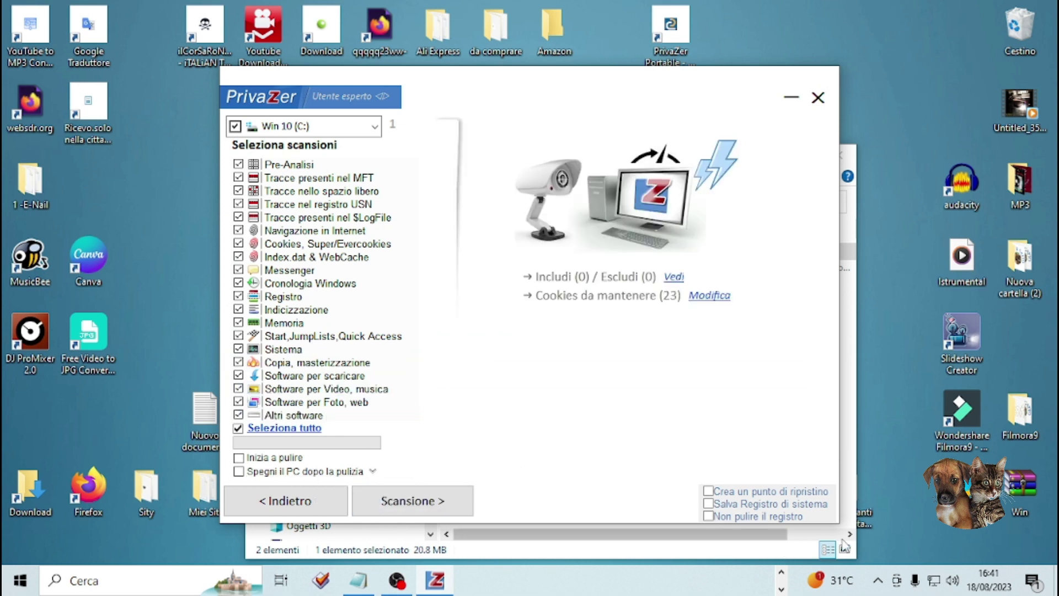
Scan Win 10 (C:) with all categories selected and clean the traces found.
click(389, 511)
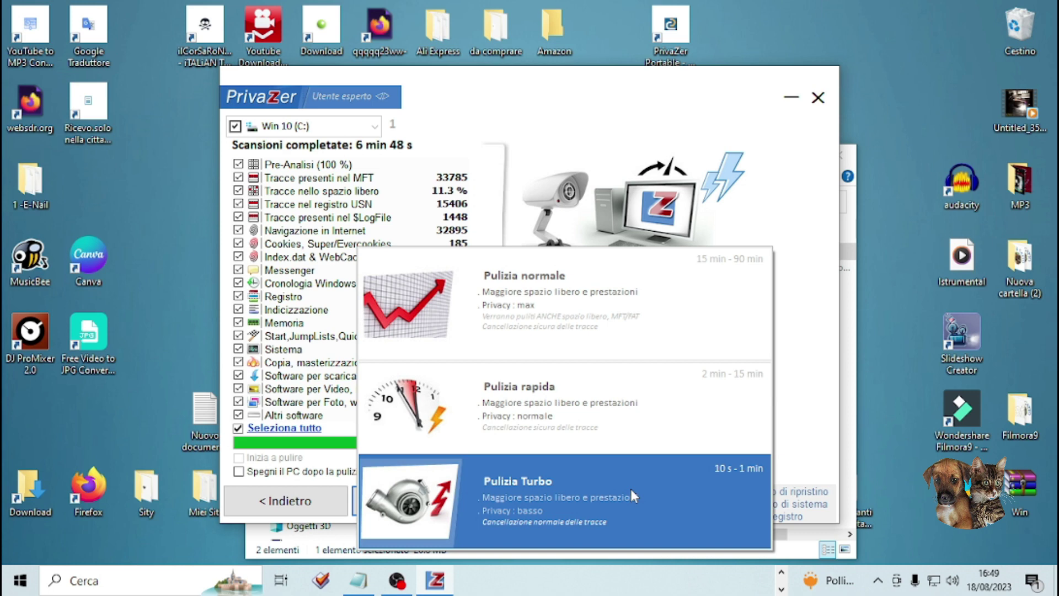
click(460, 506)
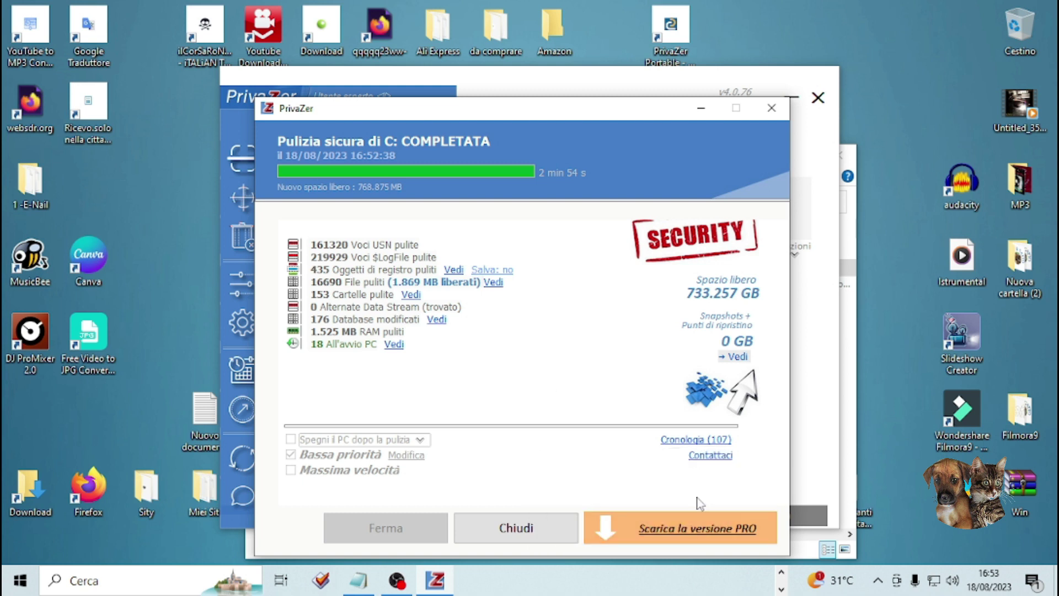
Open the PRO version purchase page from the cleaning report and examine its price, licence and payment options.
click(667, 530)
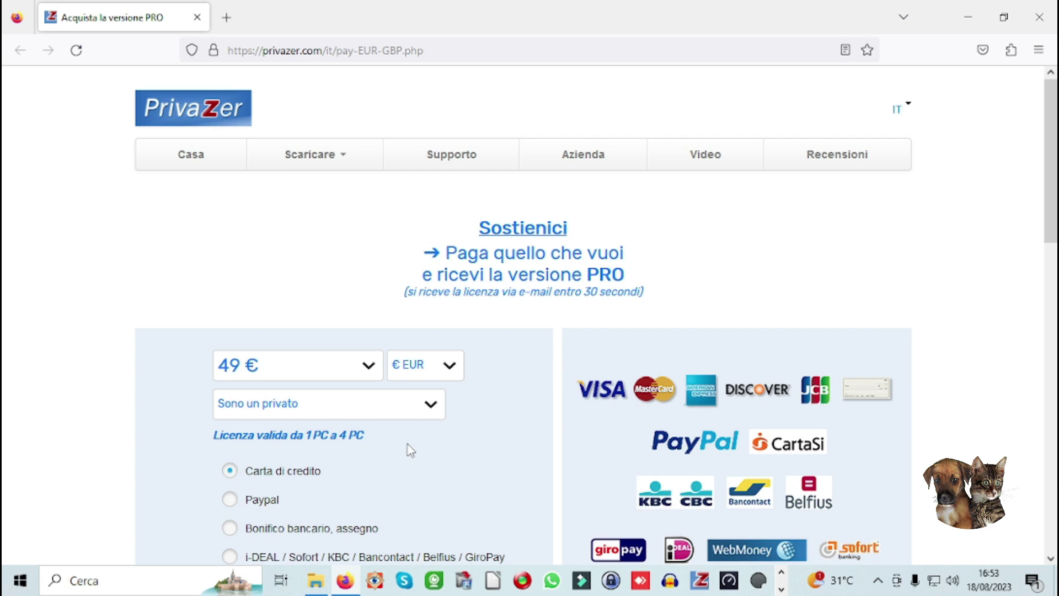
scroll(431, 470, down, 1)
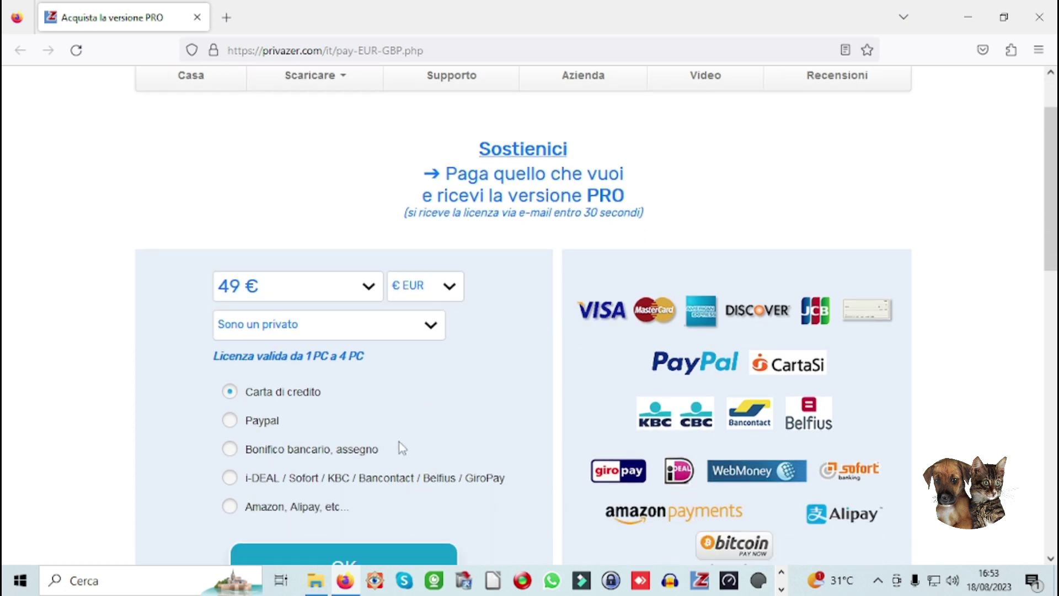
scroll(363, 457, down, 2)
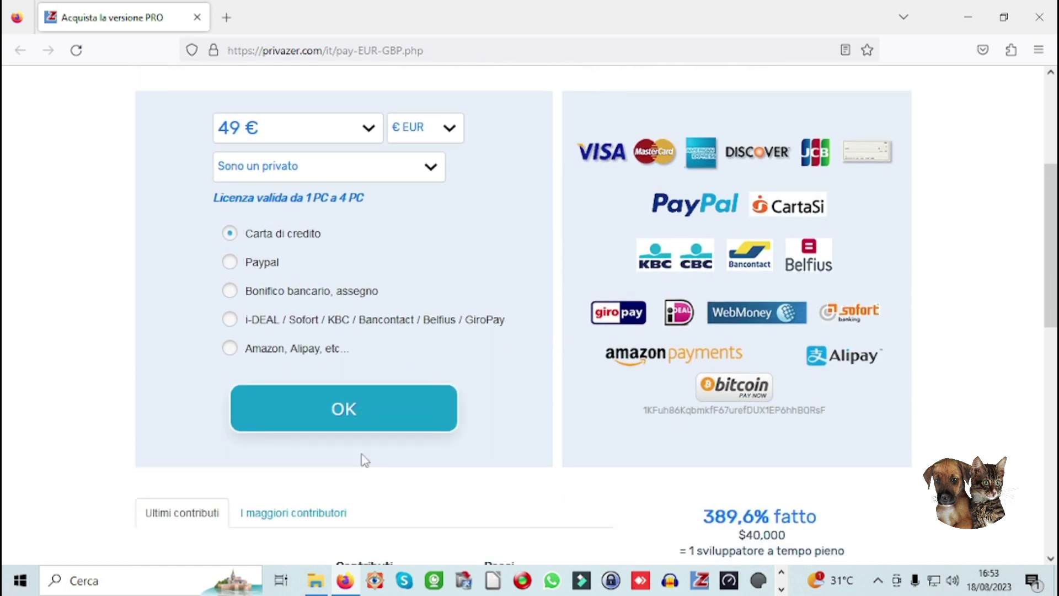
scroll(365, 459, up, 1)
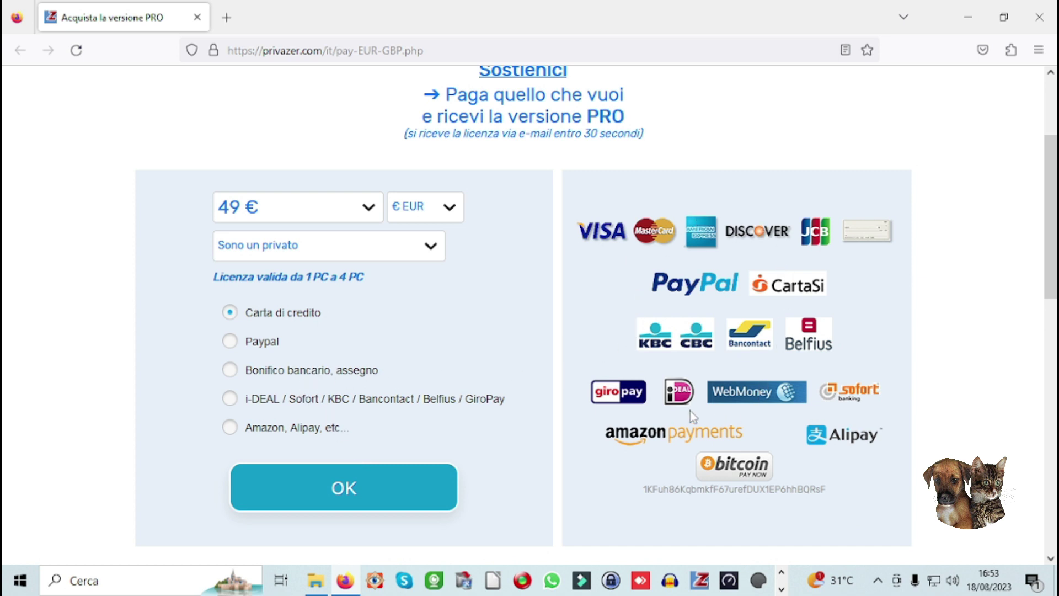
Try 42 € as the contribution for the PRO licence, and set it to the lowest amount, 10 €.
click(370, 212)
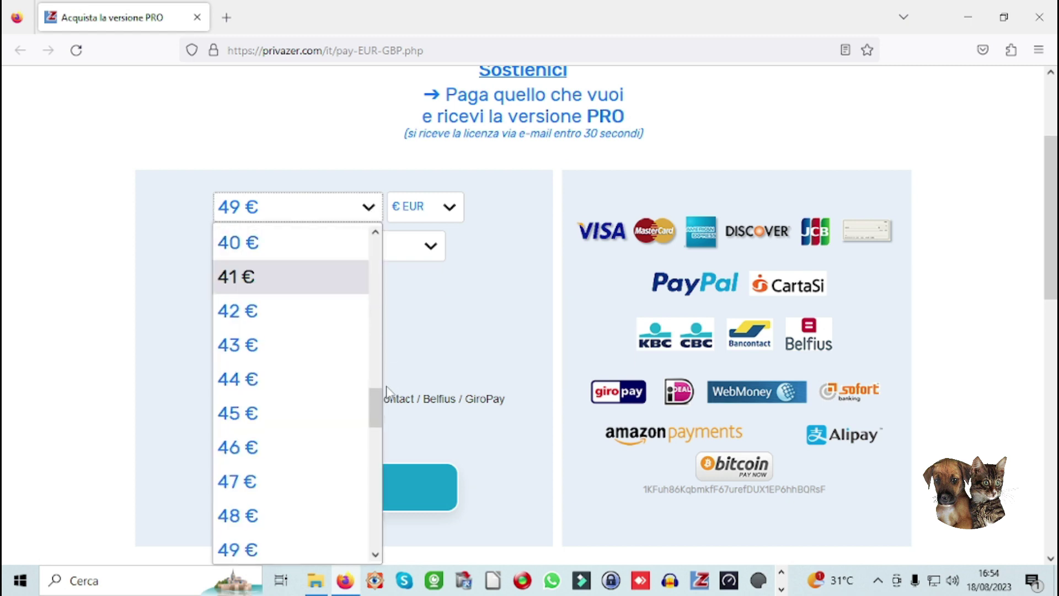
click(354, 302)
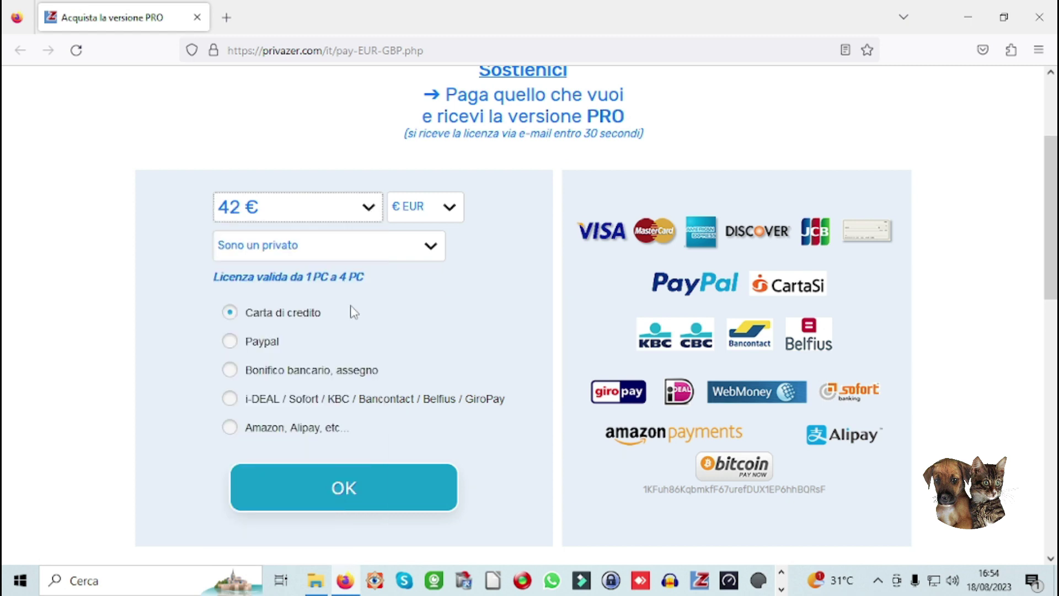
click(371, 213)
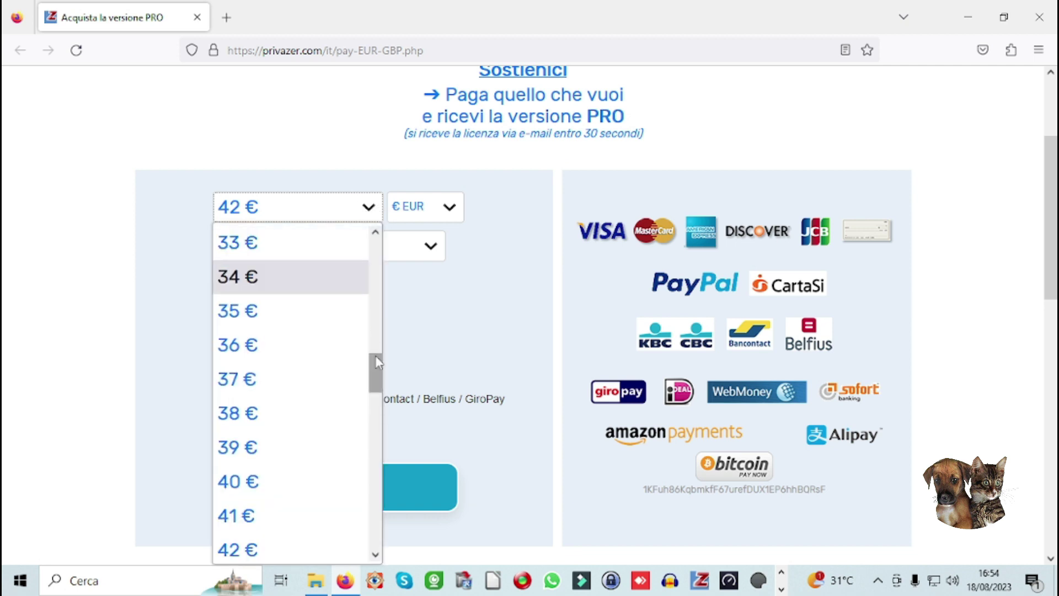
drag(371, 368, 354, 243)
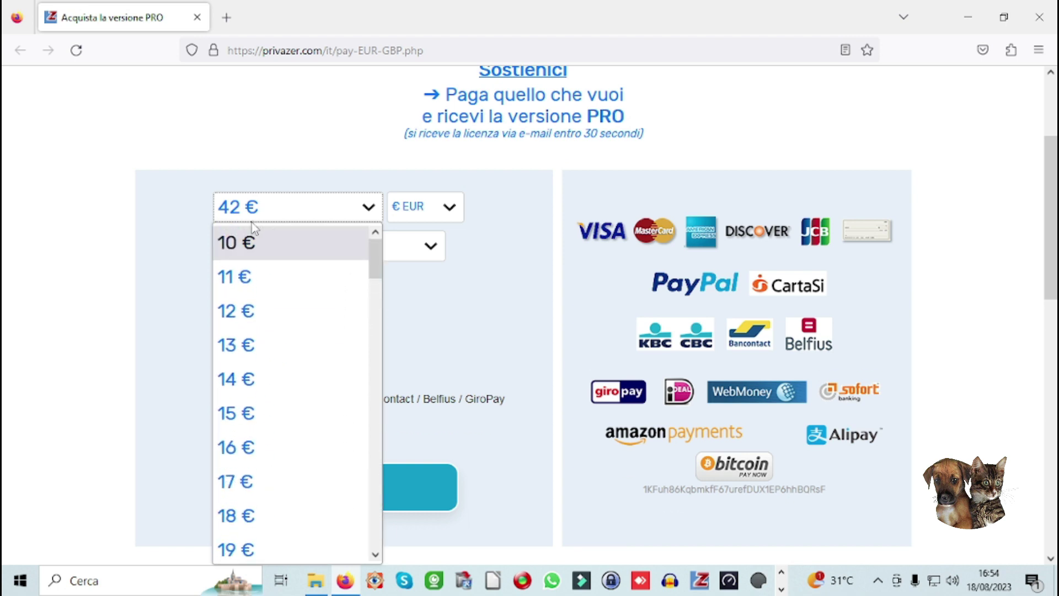
click(263, 248)
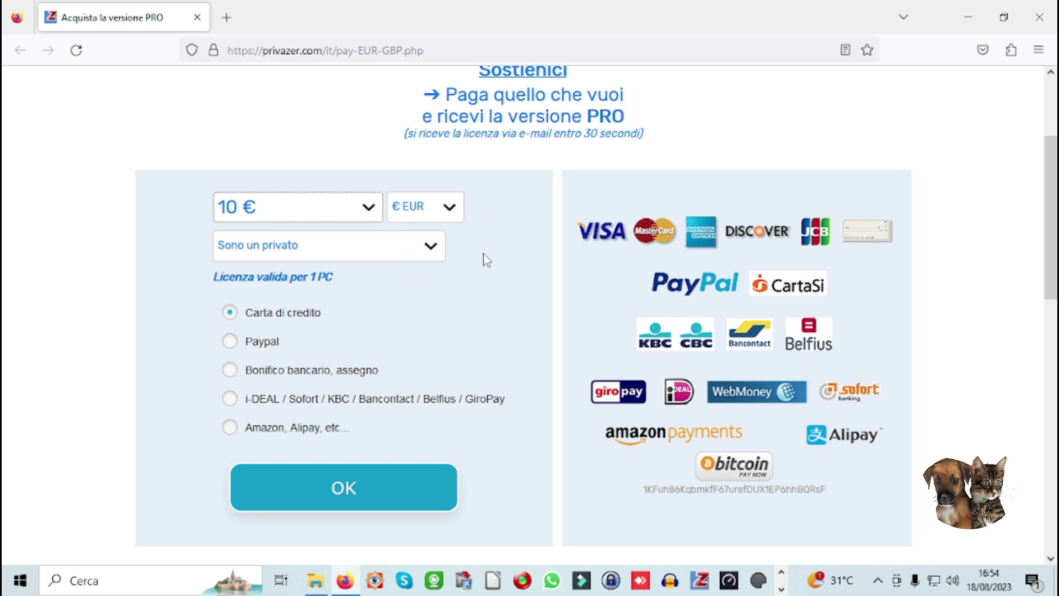
Review the PRO purchase page with its payment methods and list of latest contributions.
scroll(476, 347, up, 3)
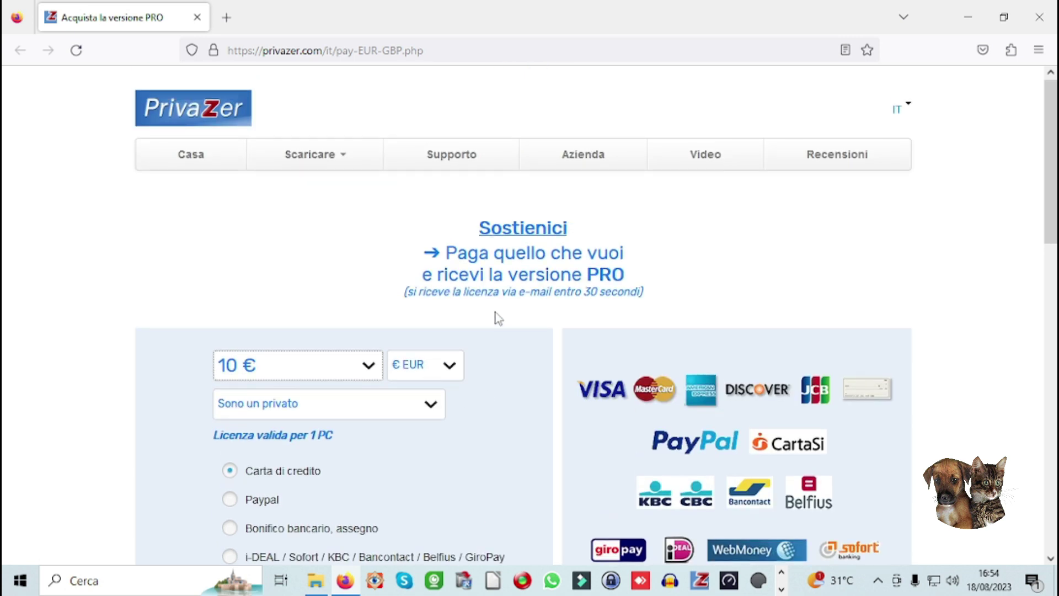
scroll(499, 318, down, 3)
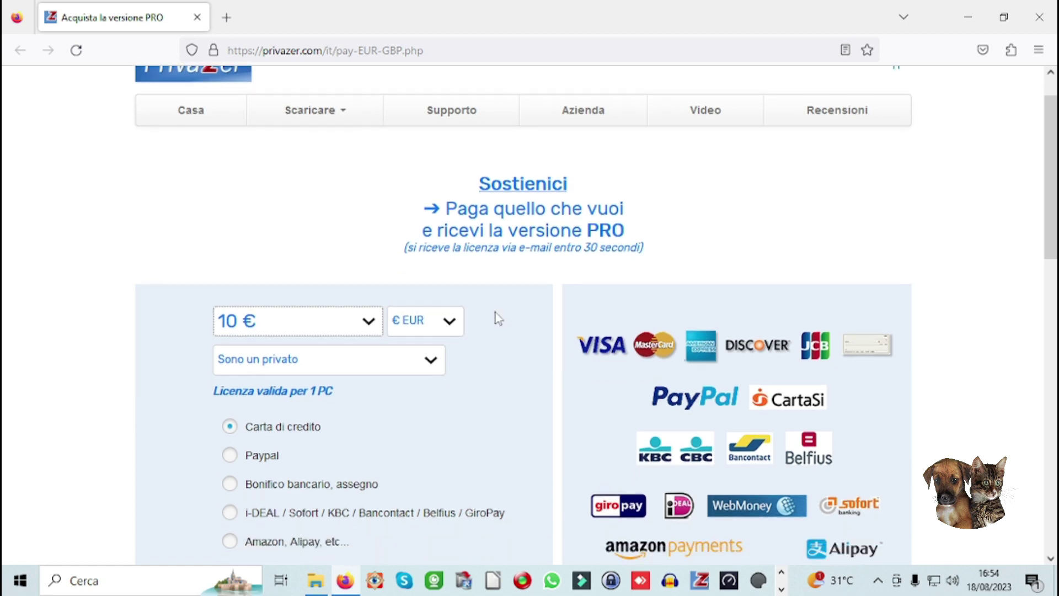
scroll(497, 331, down, 4)
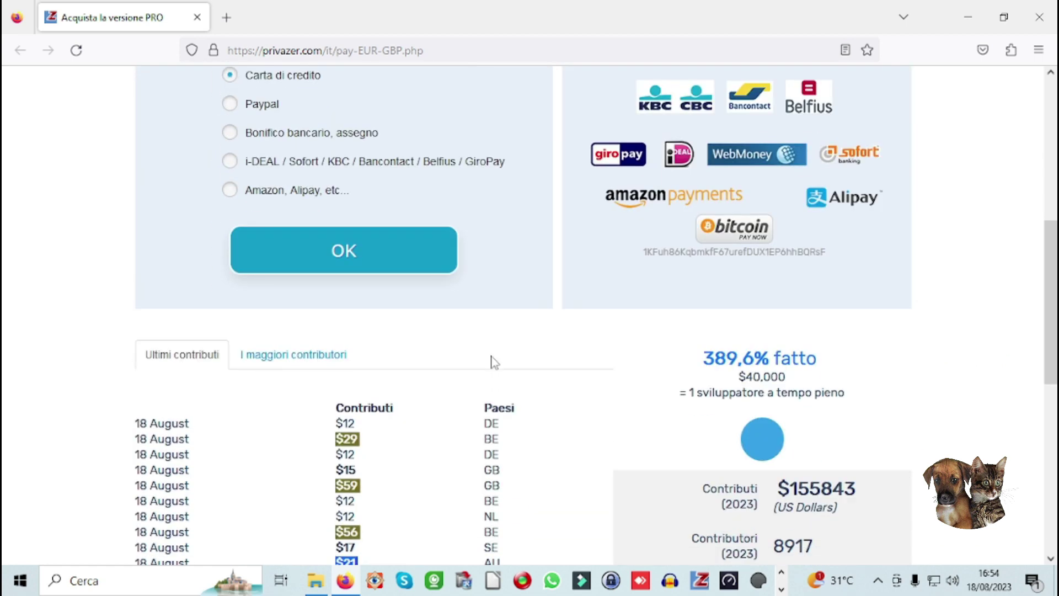
scroll(494, 384, up, 3)
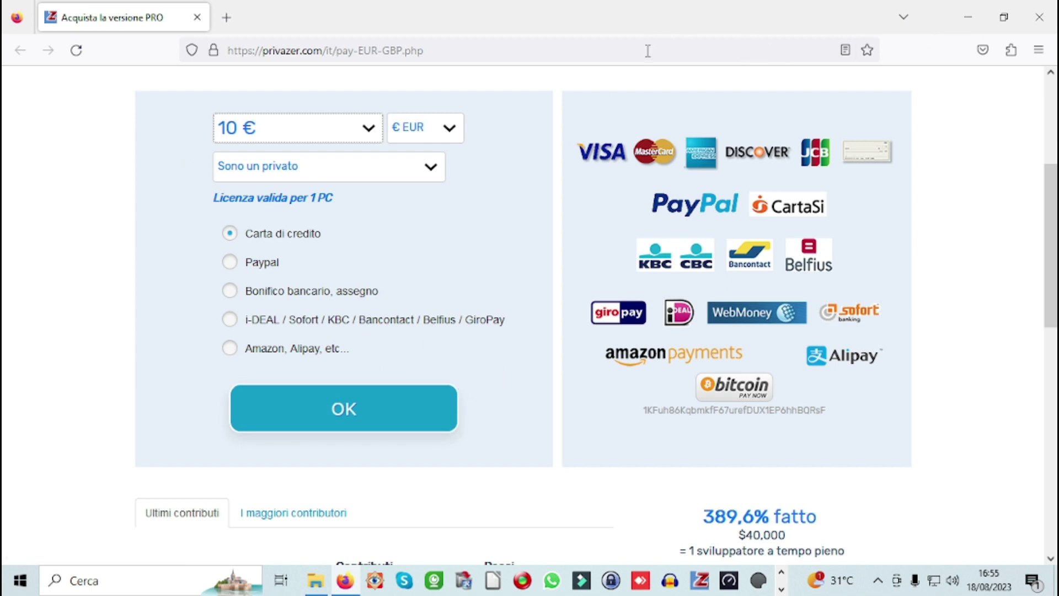
Close the purchase page, the cleaning report and the PrivaZer main window.
click(1029, 23)
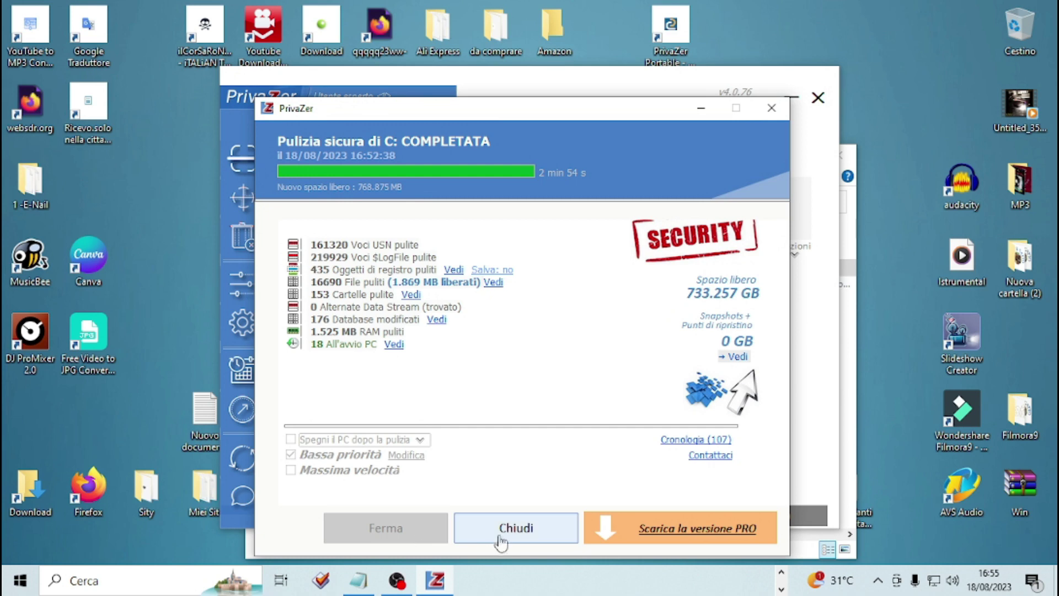
click(504, 533)
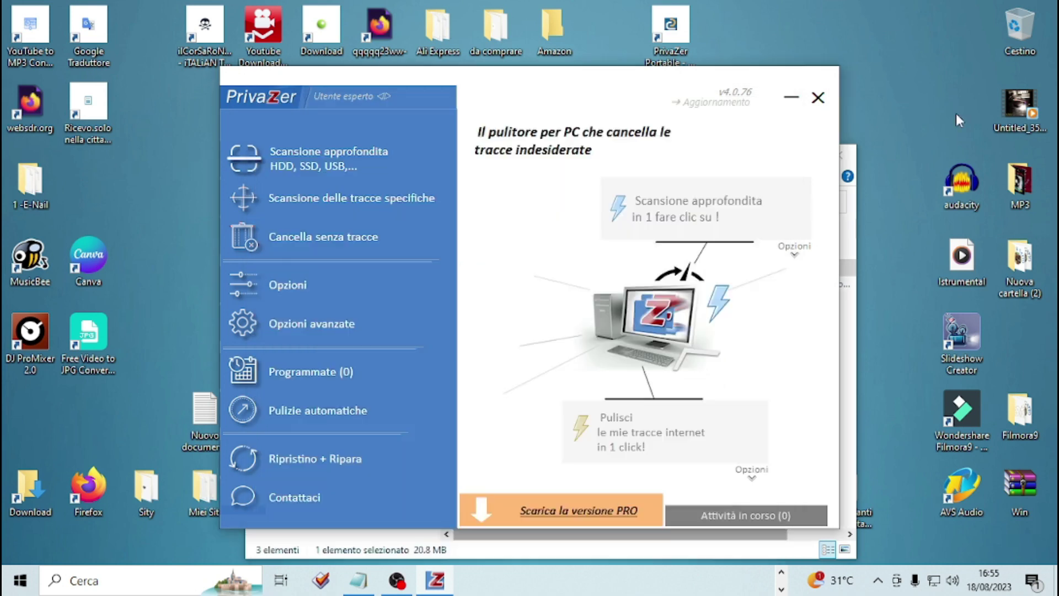
click(818, 98)
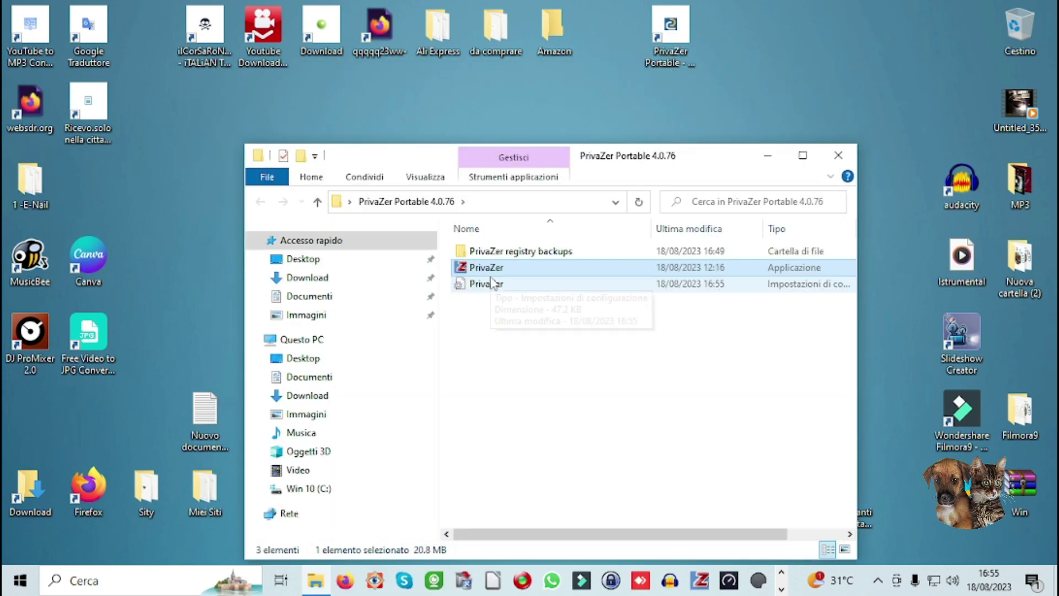
Inspect the PrivaZer registry backups folder and its computer subfolder, returning to the PrivaZer Portable 4.0.76 folder.
double_click(467, 252)
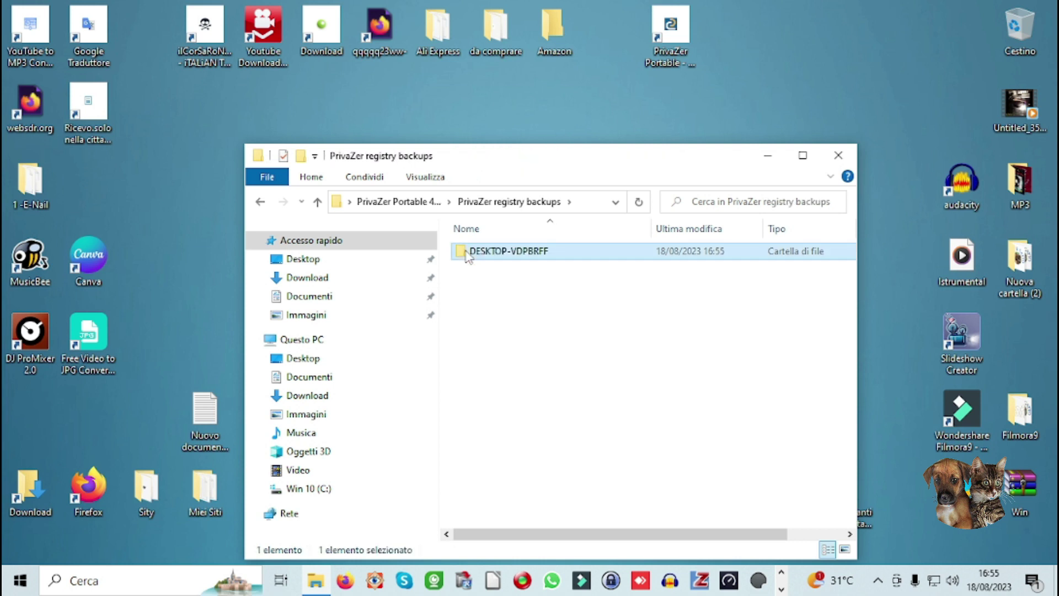
double_click(467, 253)
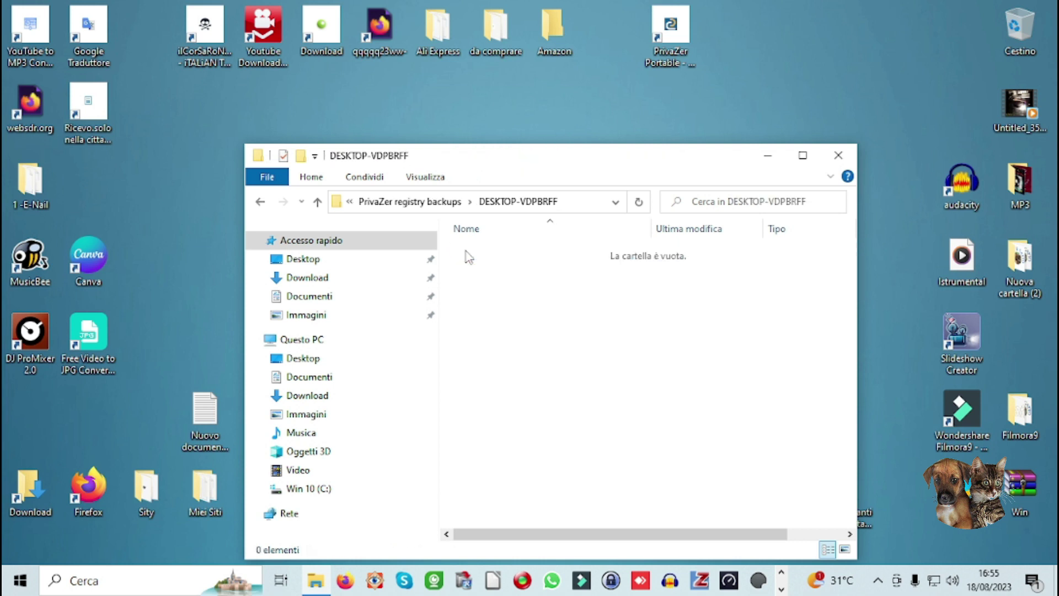
click(262, 203)
click(262, 204)
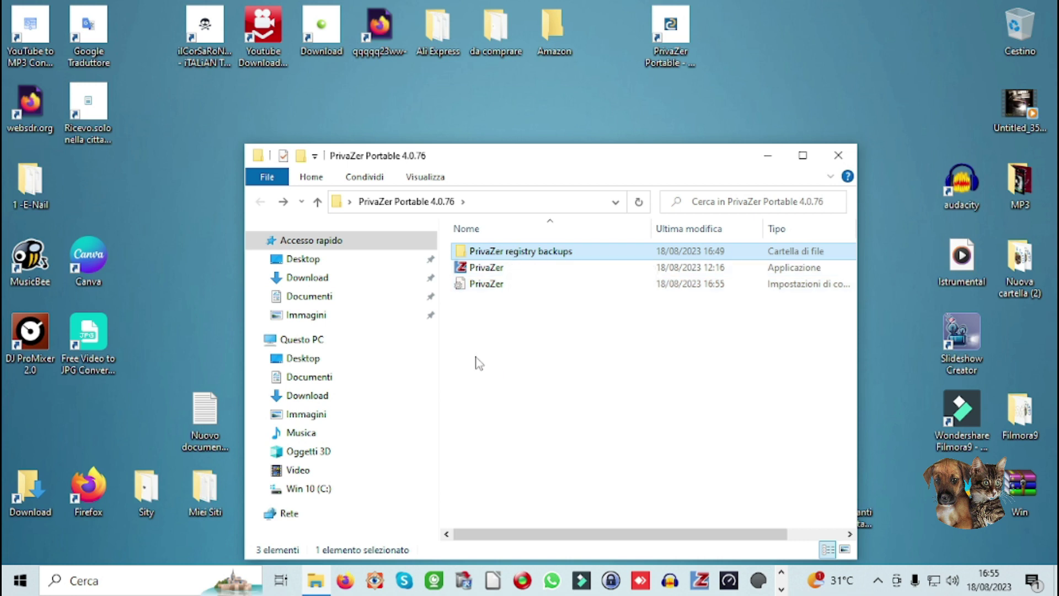
Relaunch PrivaZer with Versione PRO set to No, load the settings from PrivaZer.ini and proceed to the first analysis.
double_click(476, 270)
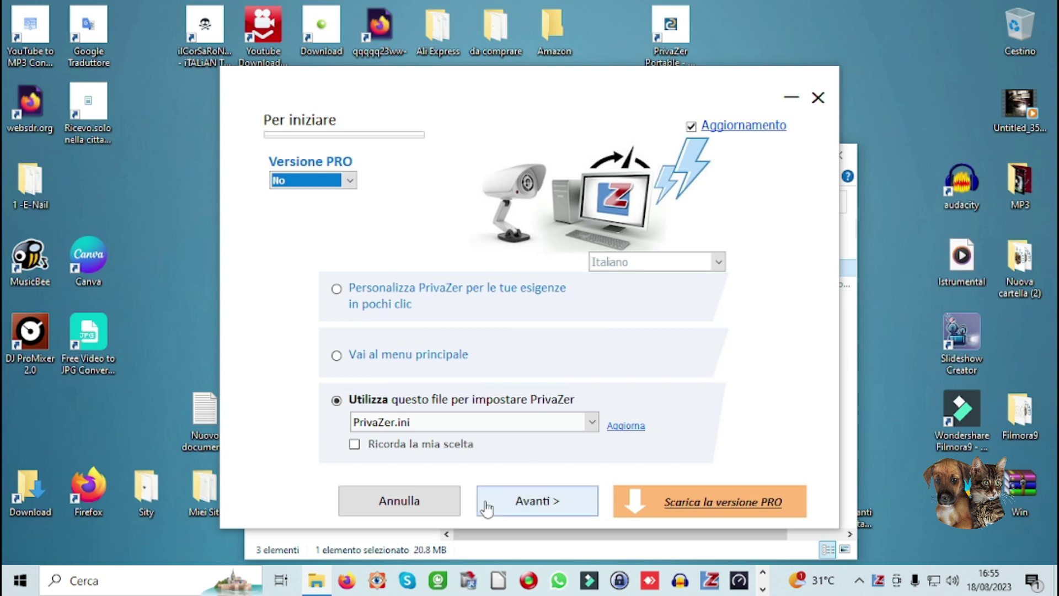
click(534, 512)
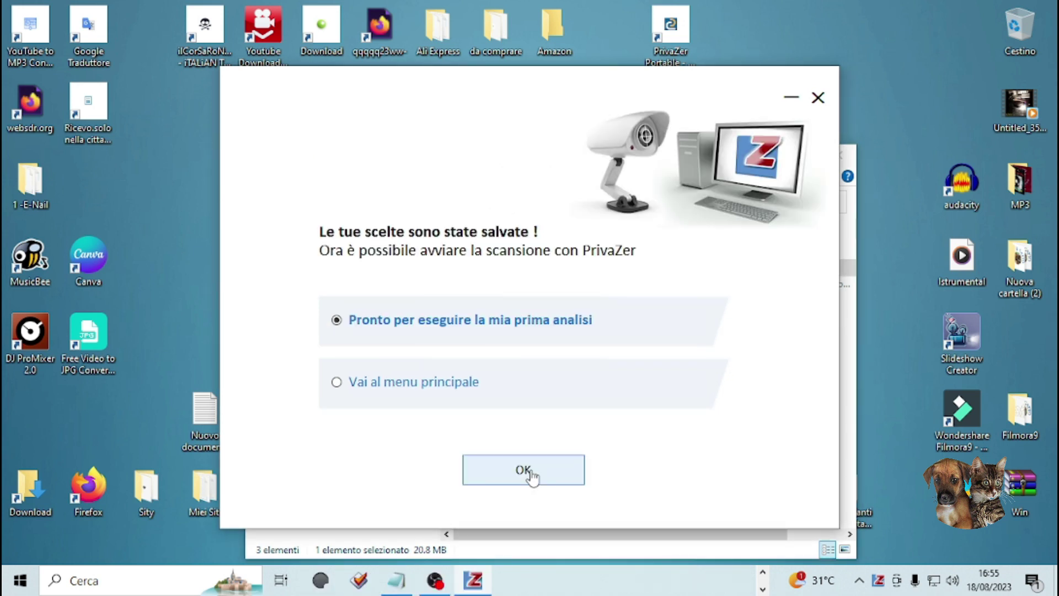
click(532, 472)
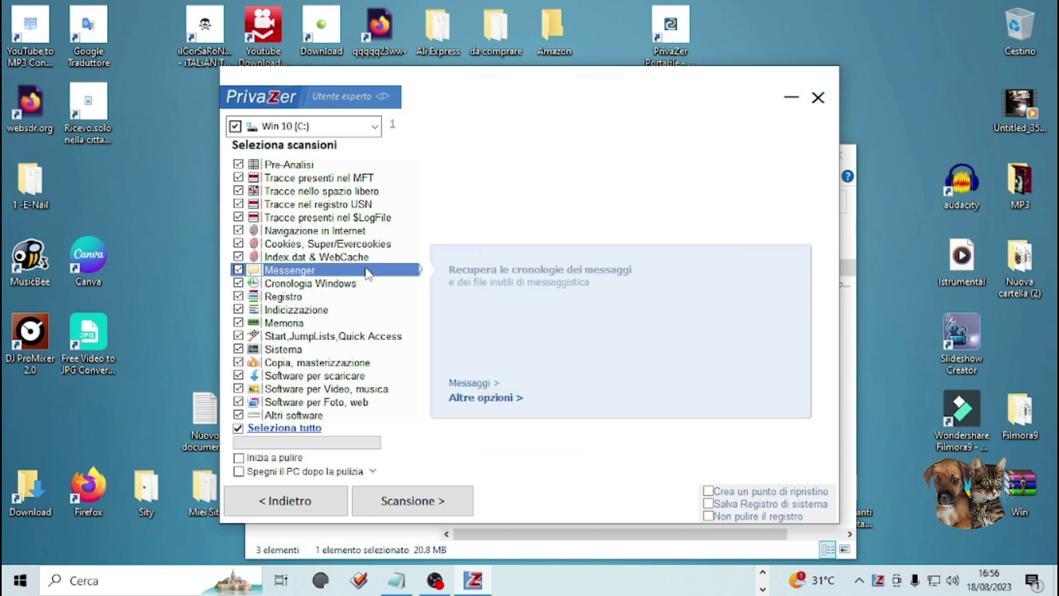
mouse_move(325, 272)
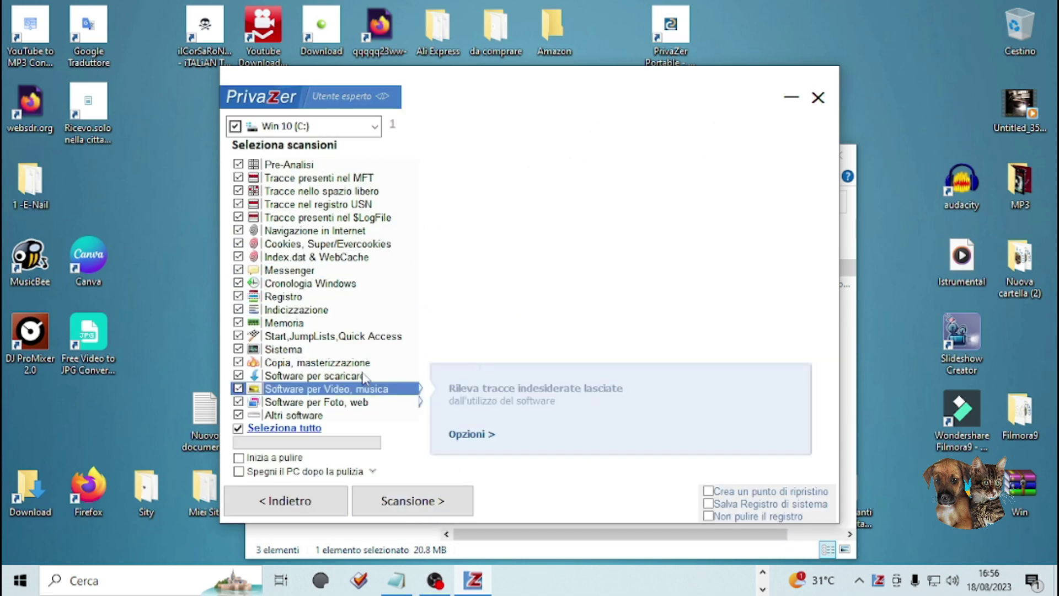